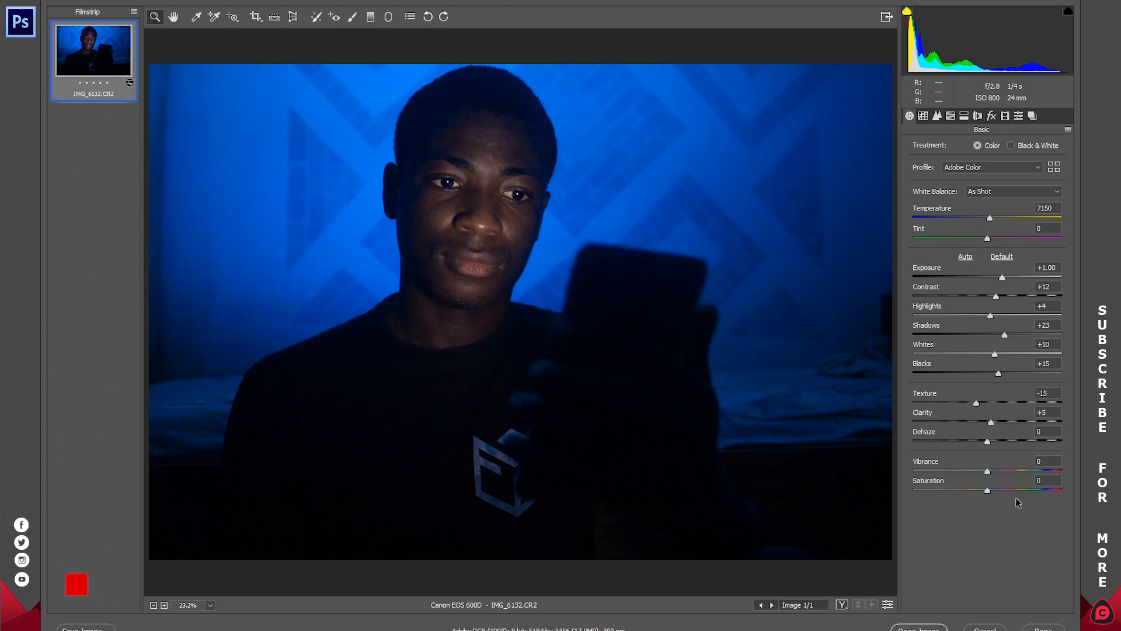
- Open the raw portrait for editing from Camera Raw and crop it to a 7.5 : 9 ratio
left_click(919, 628)
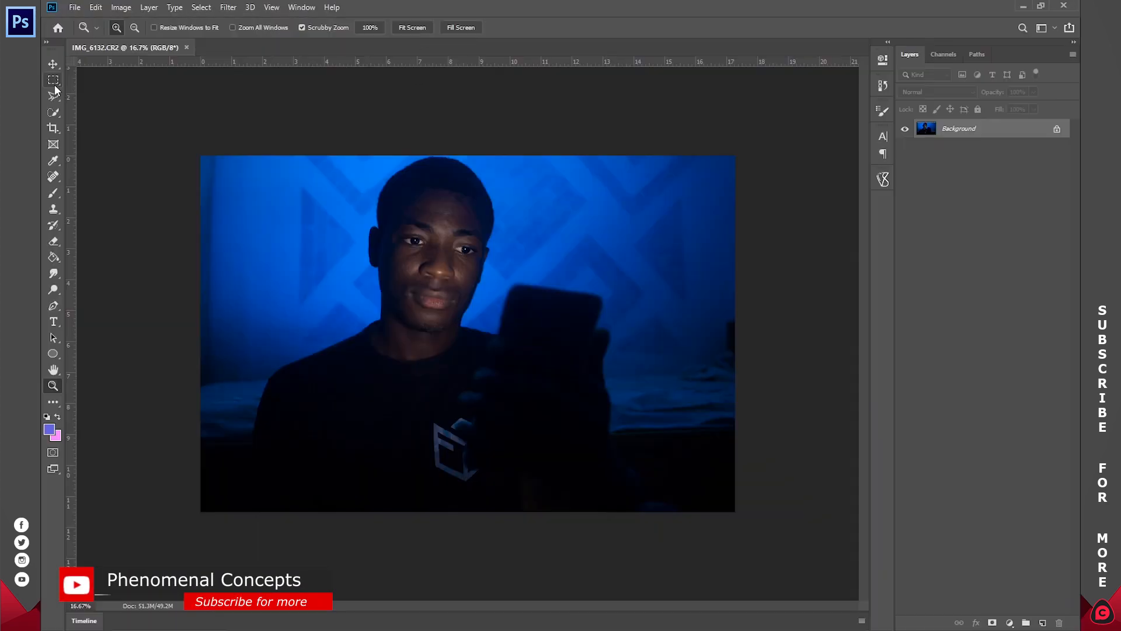
left_click(53, 128)
left_click(144, 32)
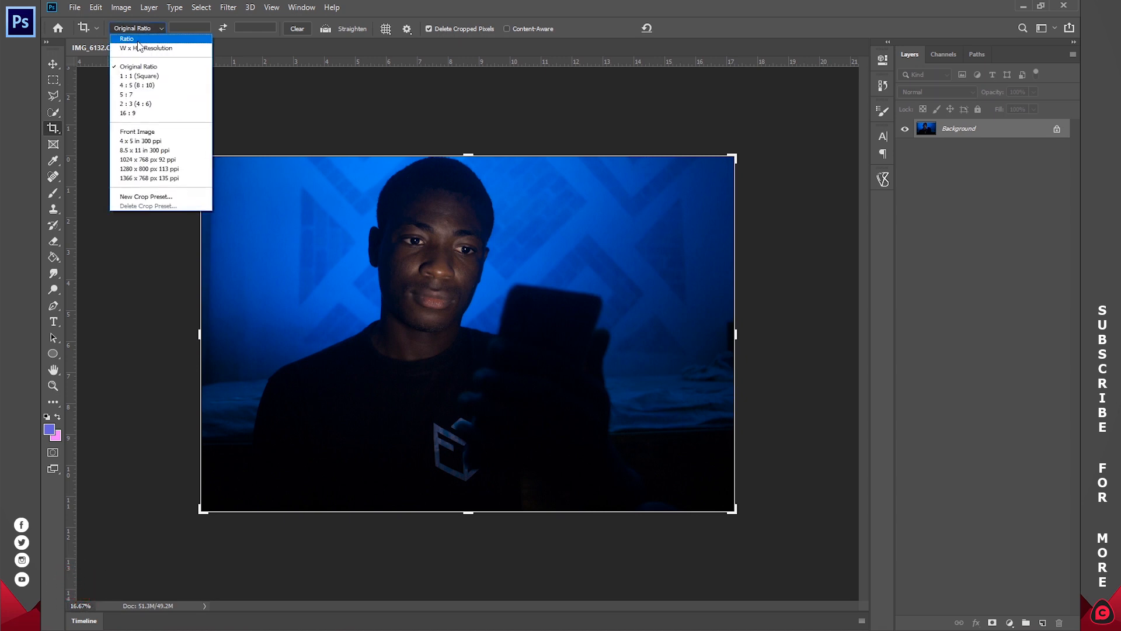
left_click(139, 39)
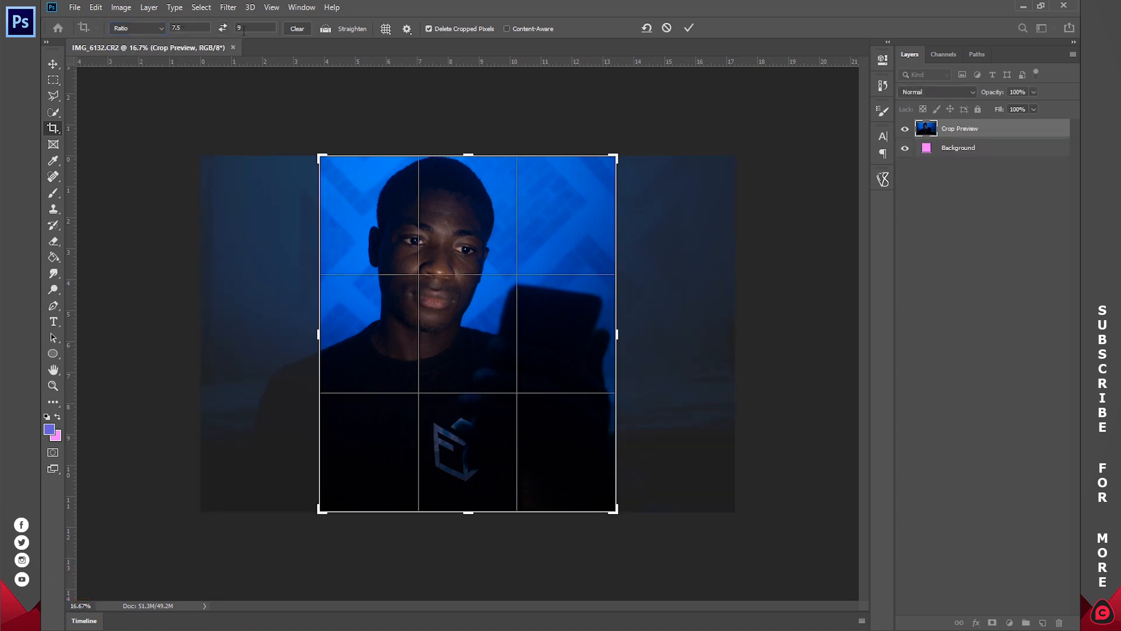
left_click(691, 27)
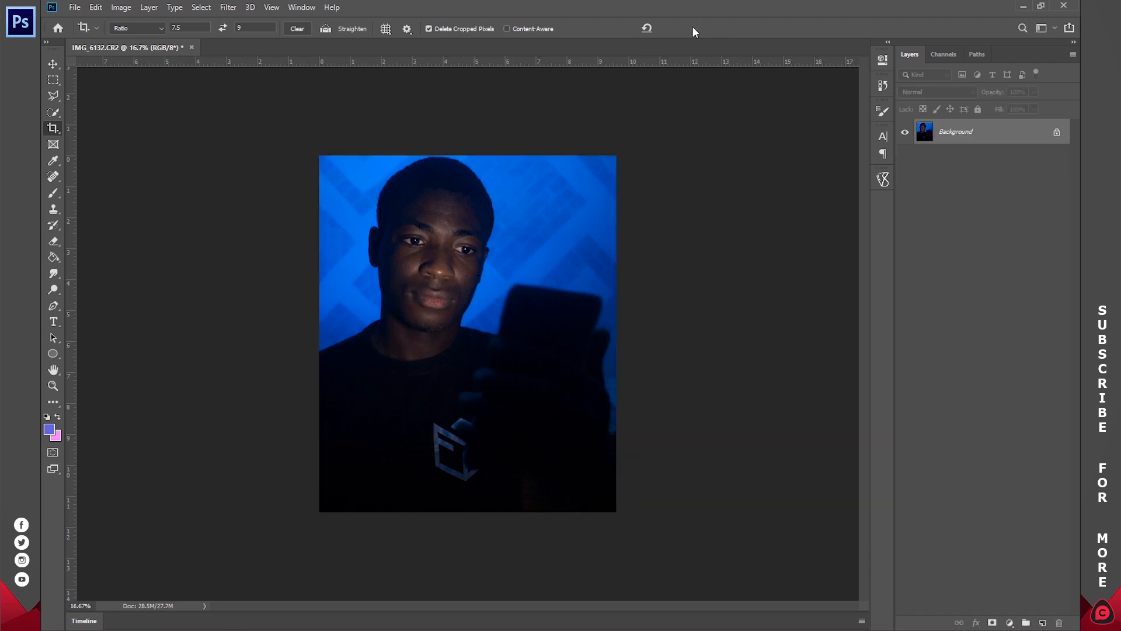
left_click(53, 386)
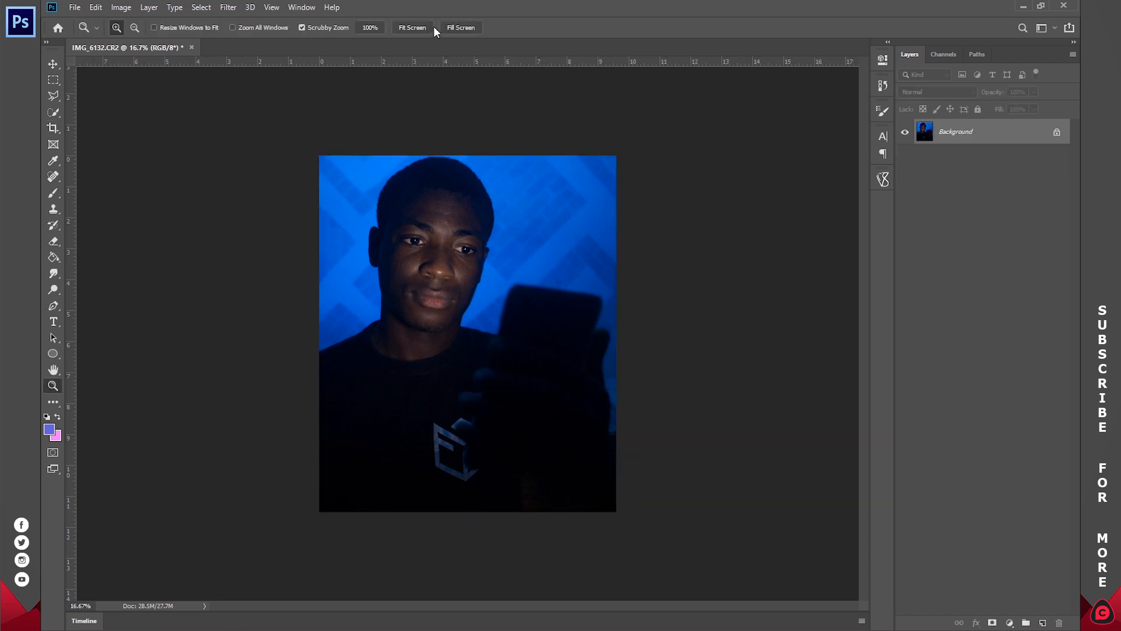
left_click(414, 28)
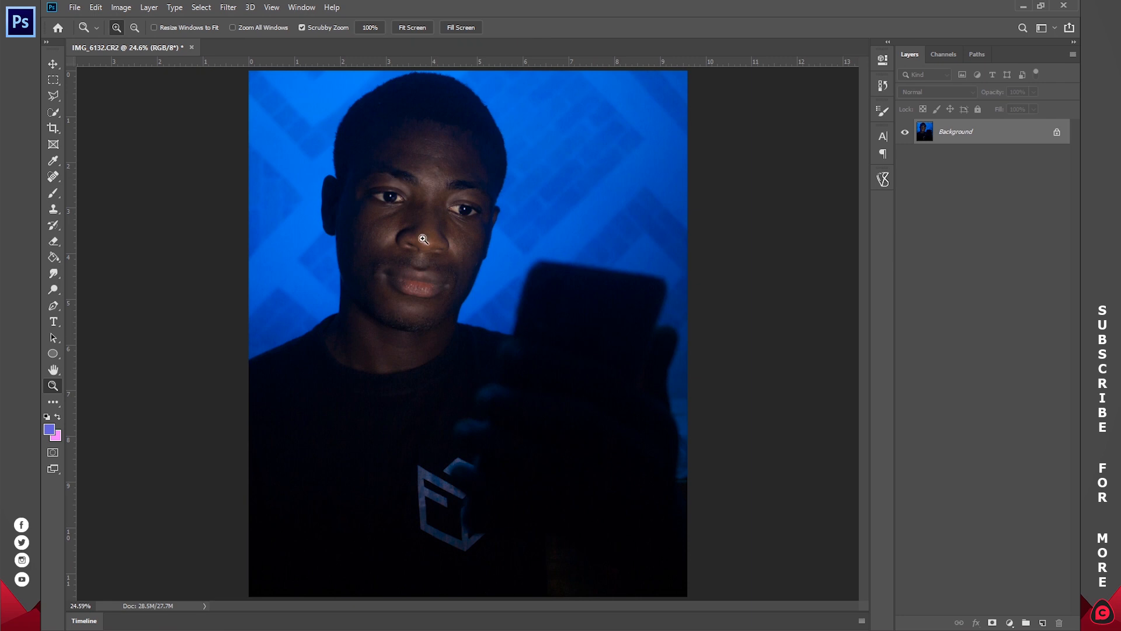
left_click_drag(425, 234, 416, 162)
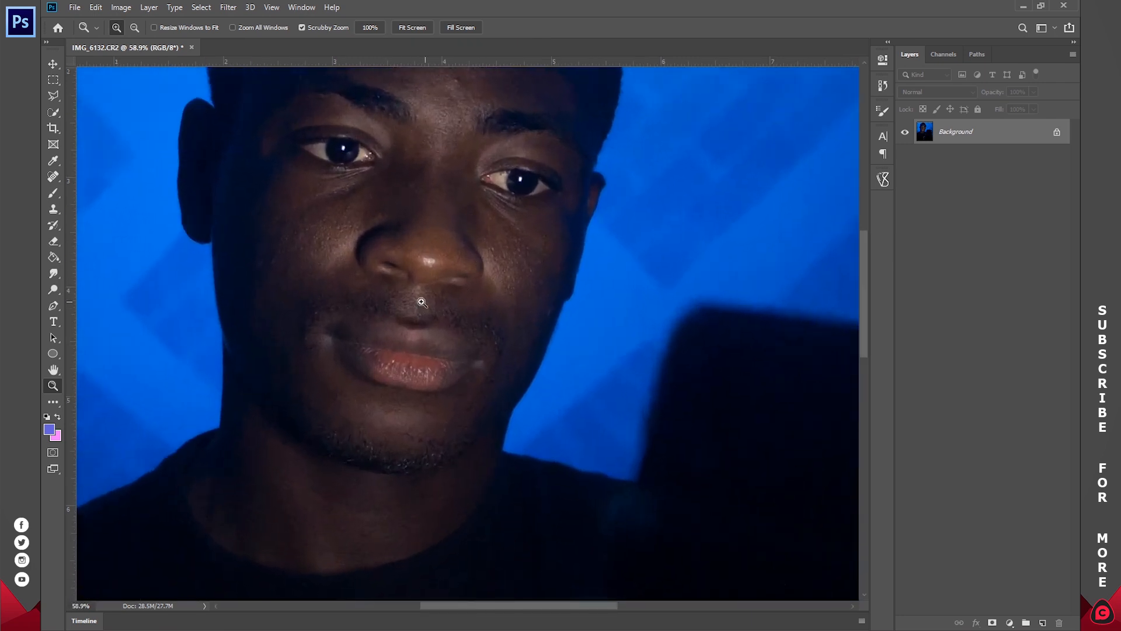
left_click(418, 30)
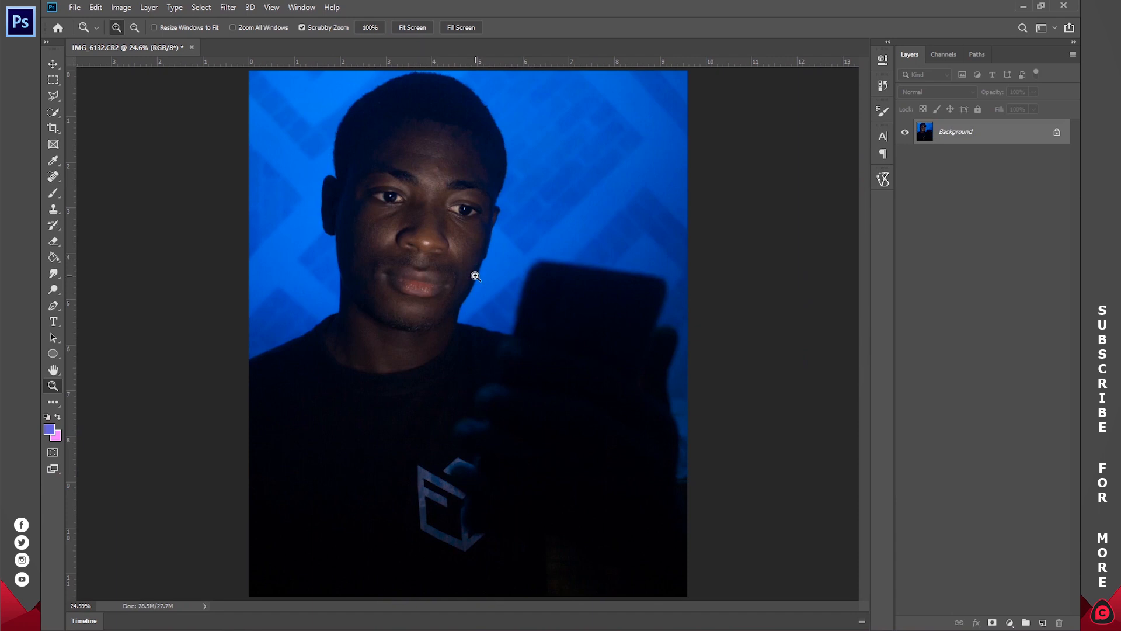
- Search the computer for "social" and open the Social-media-icons PSD file
key("super")
type("social")
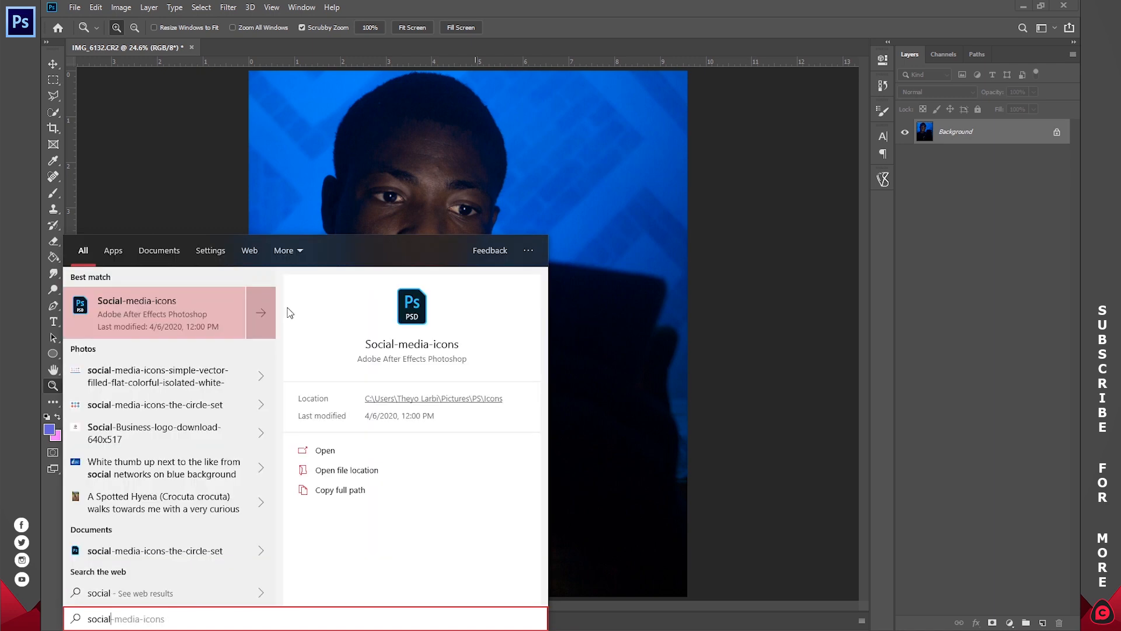
left_click(149, 317)
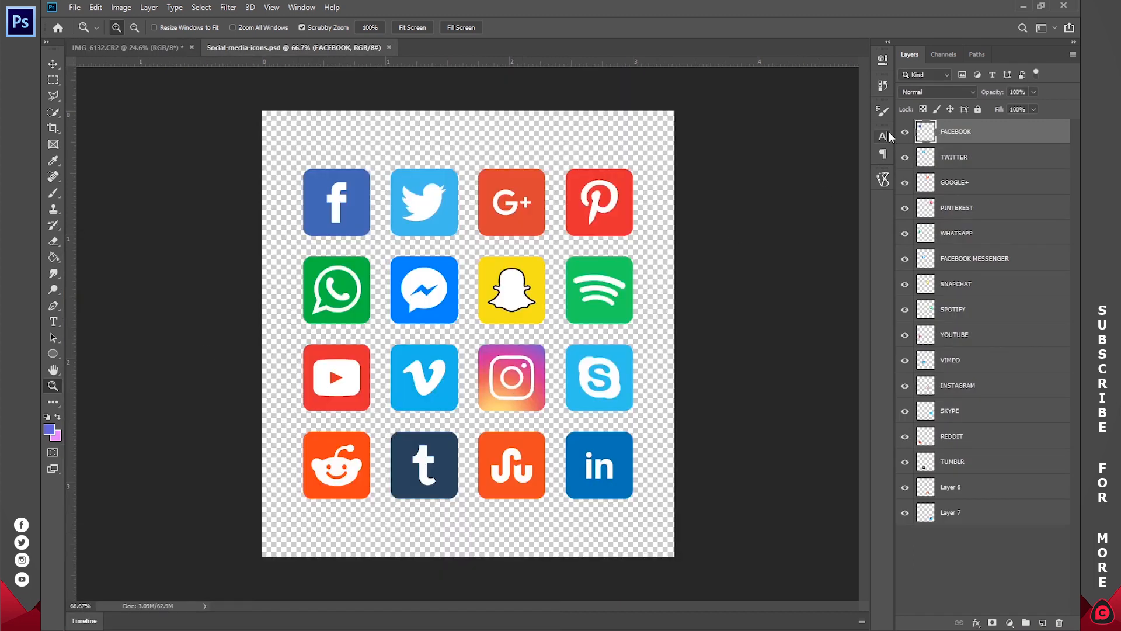
mouse_move(905, 132)
left_mouse_down()
mouse_move(905, 260)
mouse_move(905, 132)
left_mouse_up()
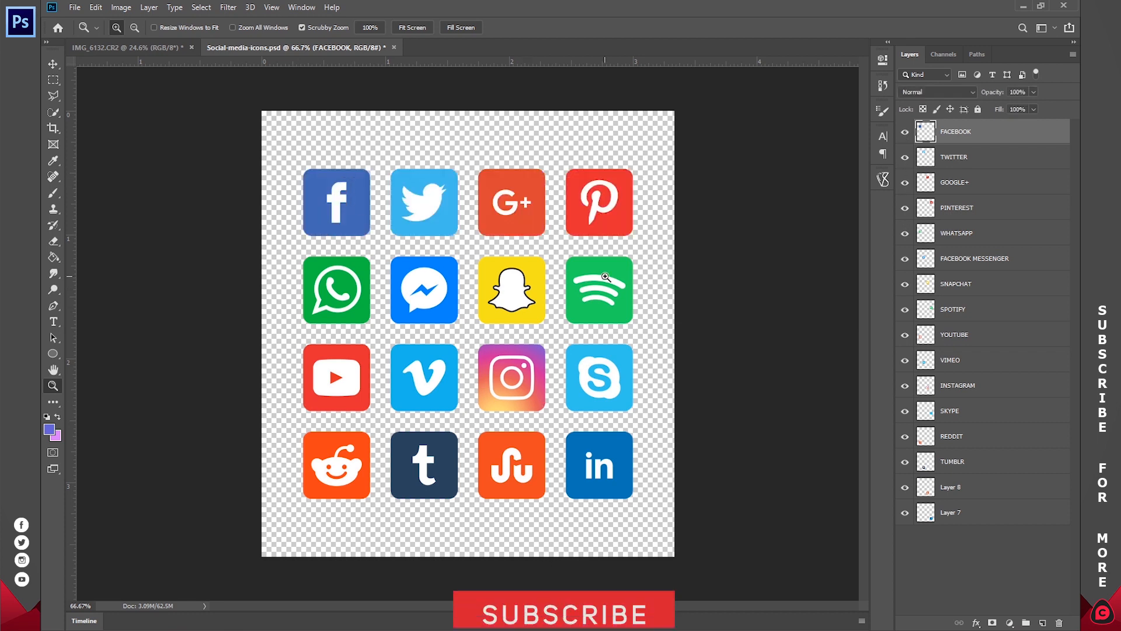
- Select the Facebook, Twitter, Messenger, WhatsApp and Instagram icons together and copy them into the IMG_6132.CR2 document
key("v")
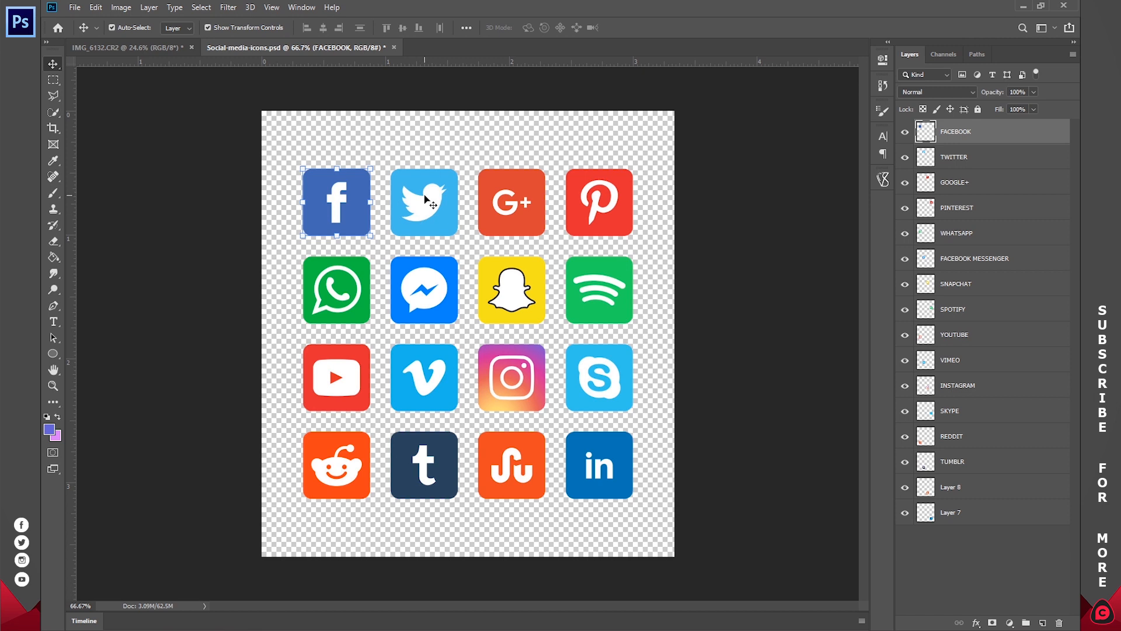
left_click(443, 206, "shift")
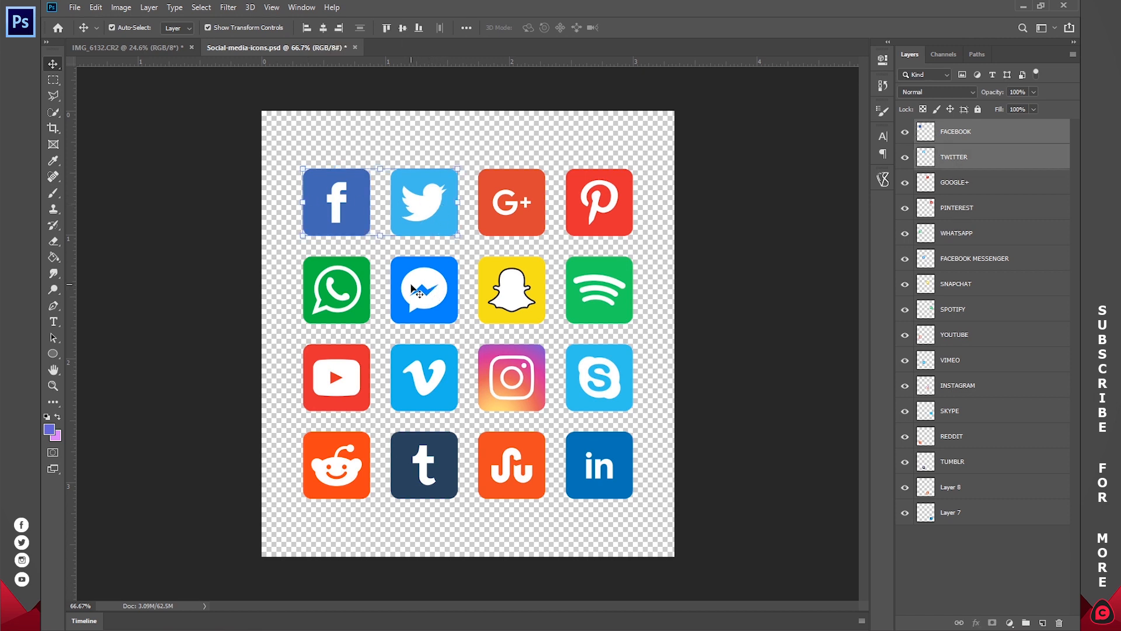
left_click(429, 288, "shift")
left_click(339, 297, "shift")
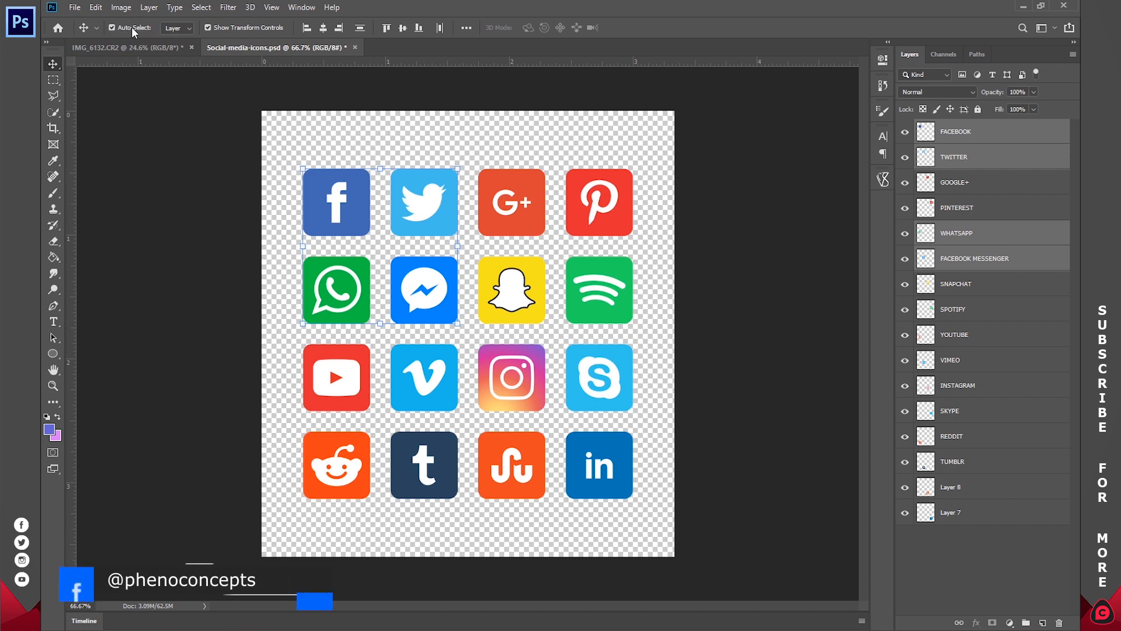
left_click(518, 379, "shift")
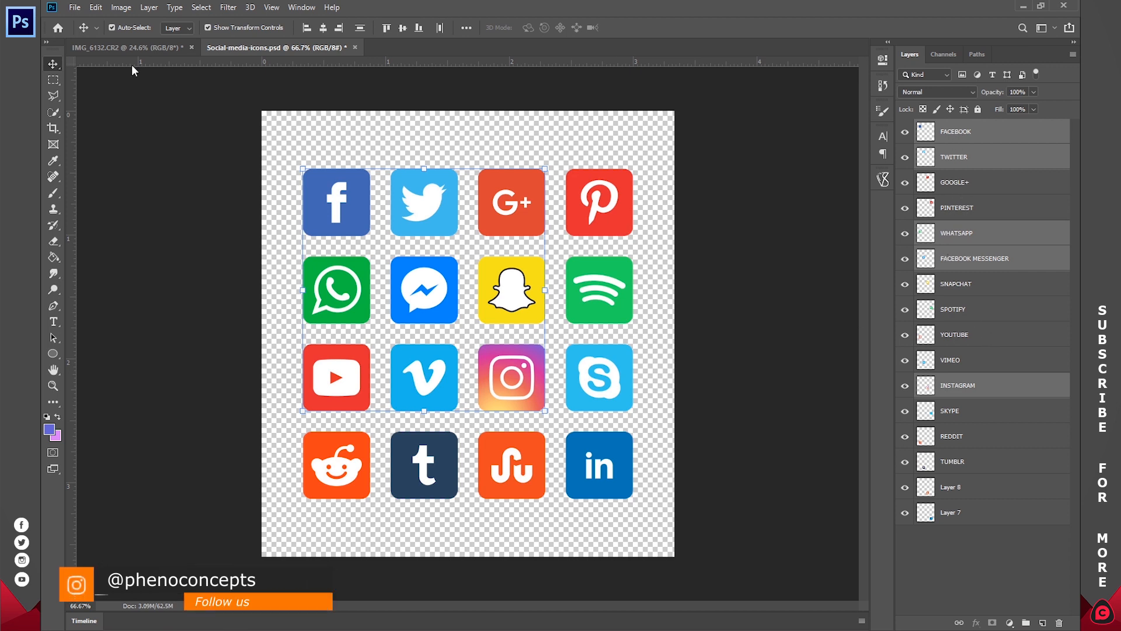
left_click_drag(374, 210, 693, 207)
- Arrange the icons above the phone in one evenly spaced row: Facebook, WhatsApp, Twitter, Messenger, Instagram
key("z")
left_click_drag(718, 283, 603, 339)
left_click(603, 338, "ctrl")
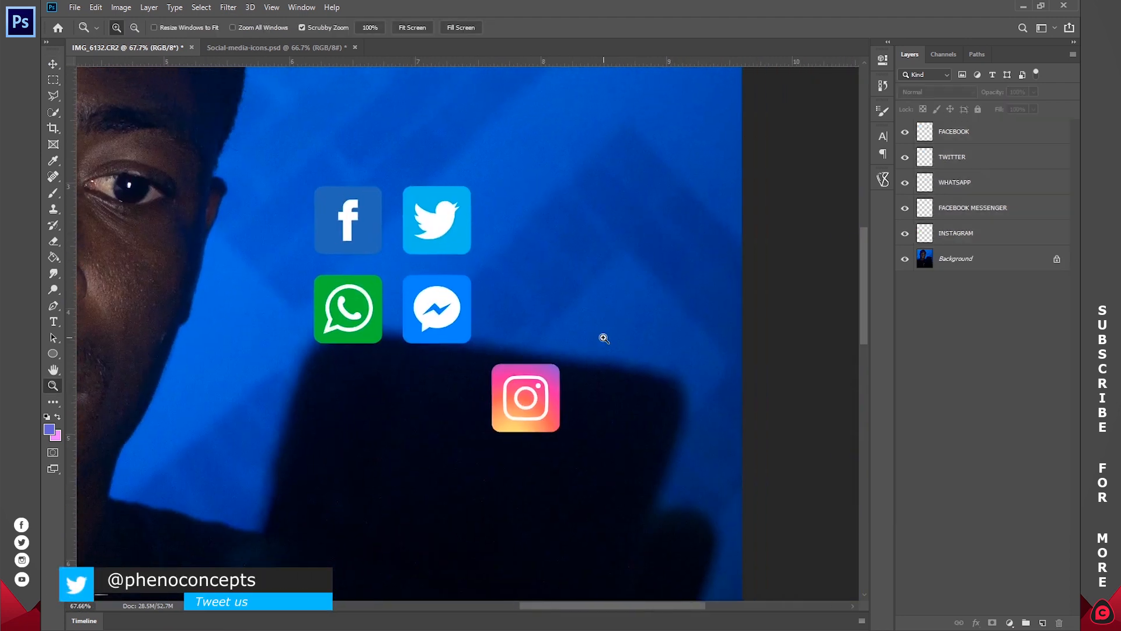
left_click(53, 64)
left_click_drag(318, 215, 229, 215)
left_click_drag(351, 303, 344, 212)
left_click_drag(454, 225, 420, 226)
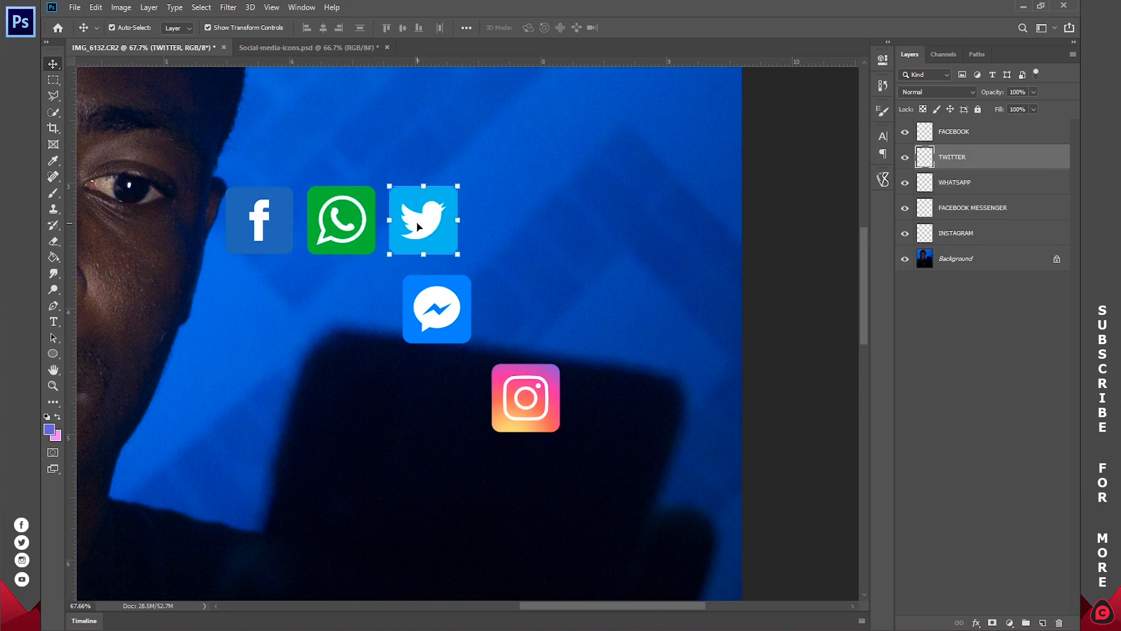
left_click_drag(428, 316, 498, 229)
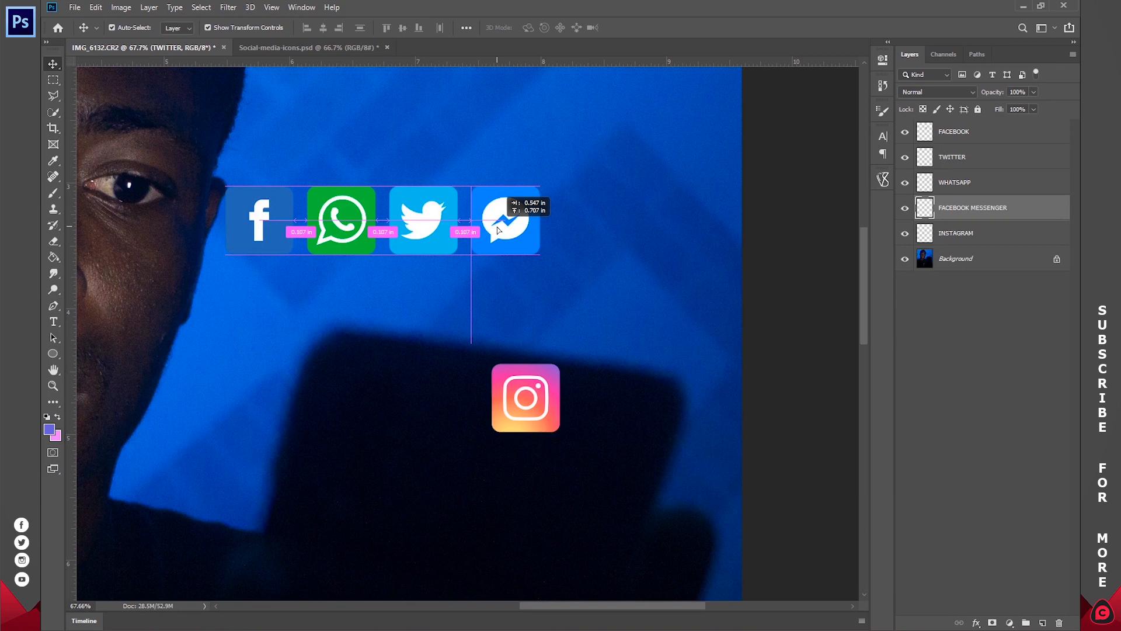
left_click_drag(498, 230, 498, 229)
left_click_drag(525, 403, 588, 225)
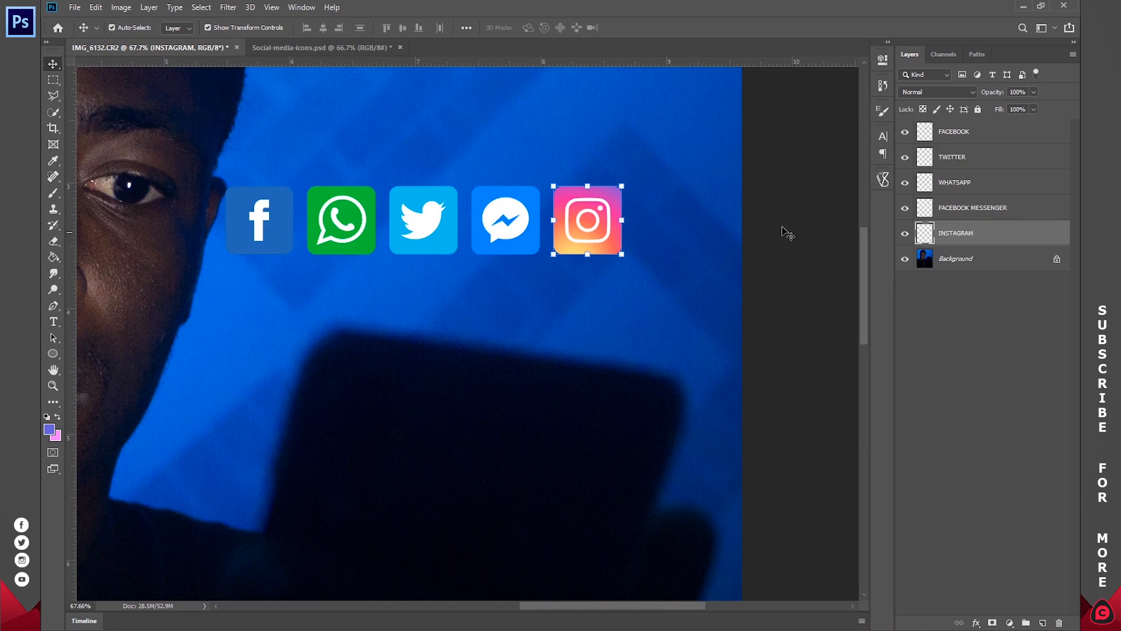
- Reorder the layers so that WHATSAPP sits directly above TWITTER
left_click(980, 209)
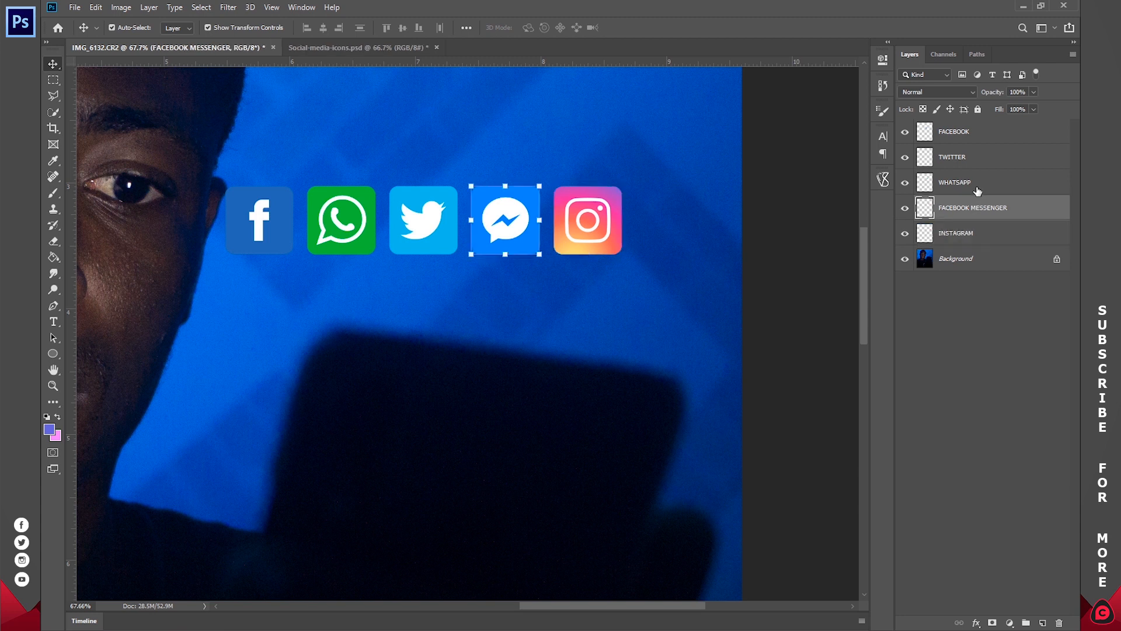
left_click(973, 186)
left_click_drag(972, 186, 961, 158)
- Select all five icon layers and shift the row about 0.55 in right and 0.05 in down, then deselect
left_click(957, 232)
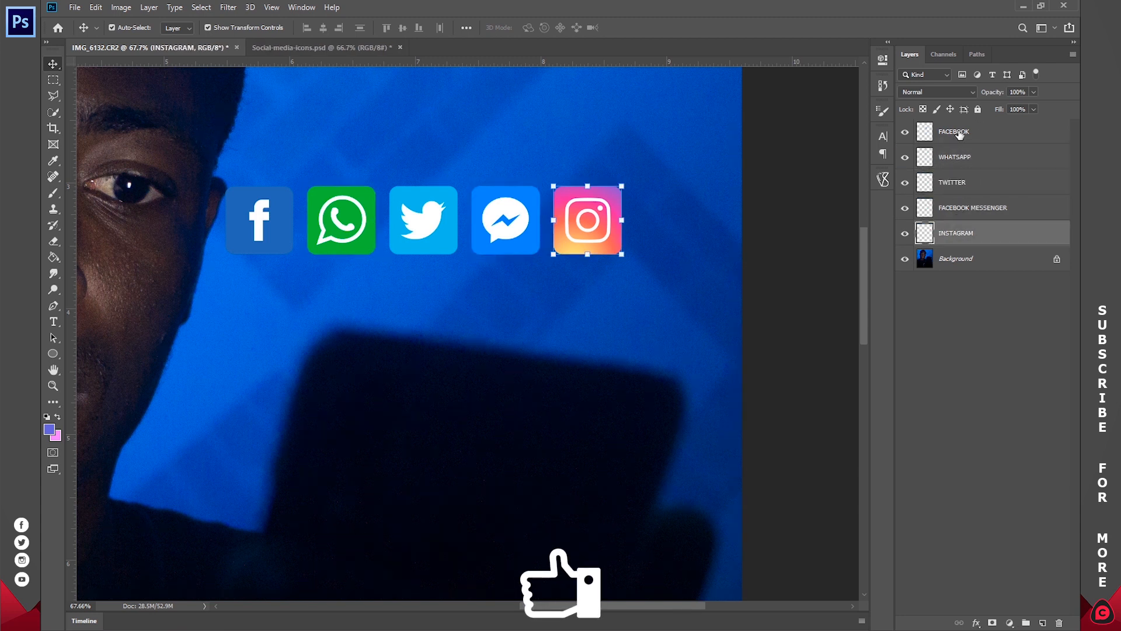
left_click(959, 134, "shift")
left_click_drag(582, 224, 651, 229)
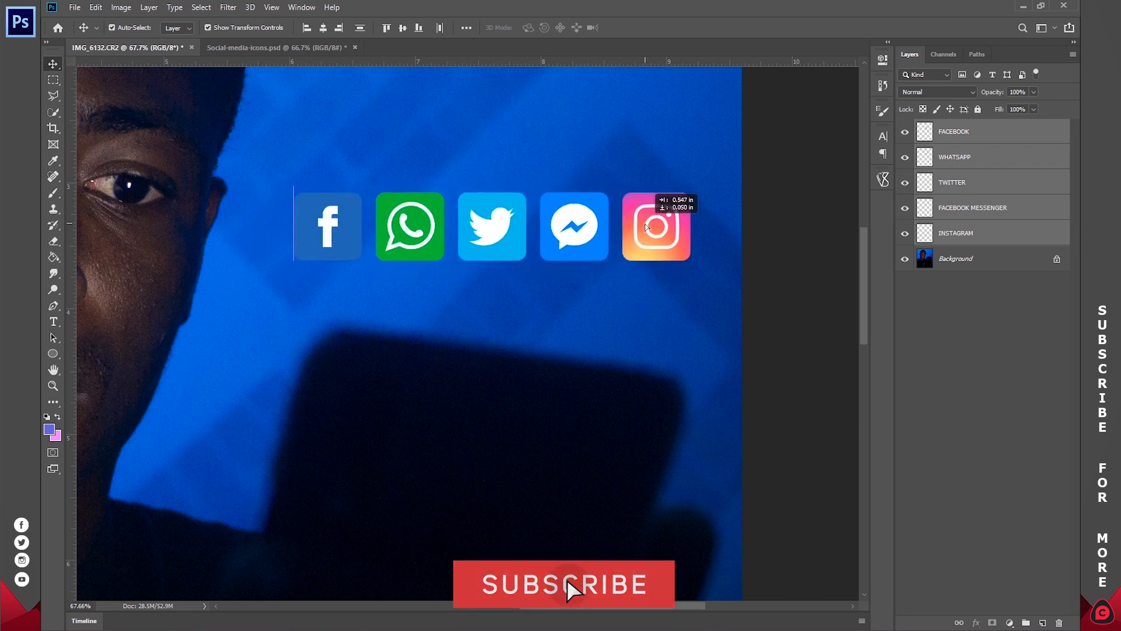
left_click(954, 290)
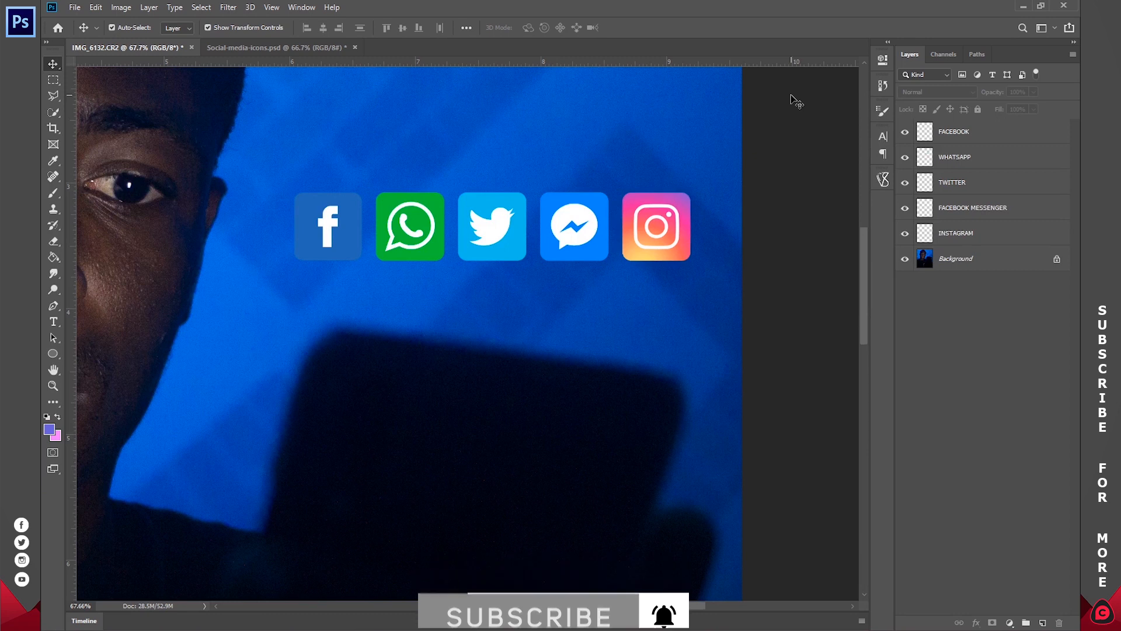
- Add an Outer Glow effect to the INSTAGRAM layer with the Softer technique and a 100% range
left_click(984, 231)
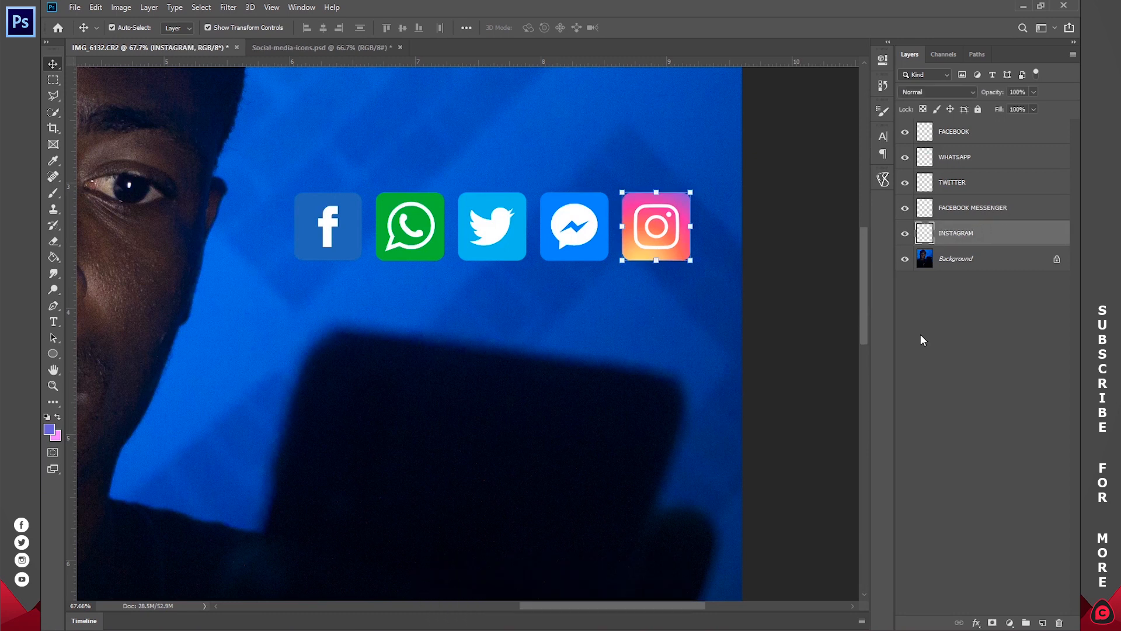
left_click_drag(691, 606, 730, 606)
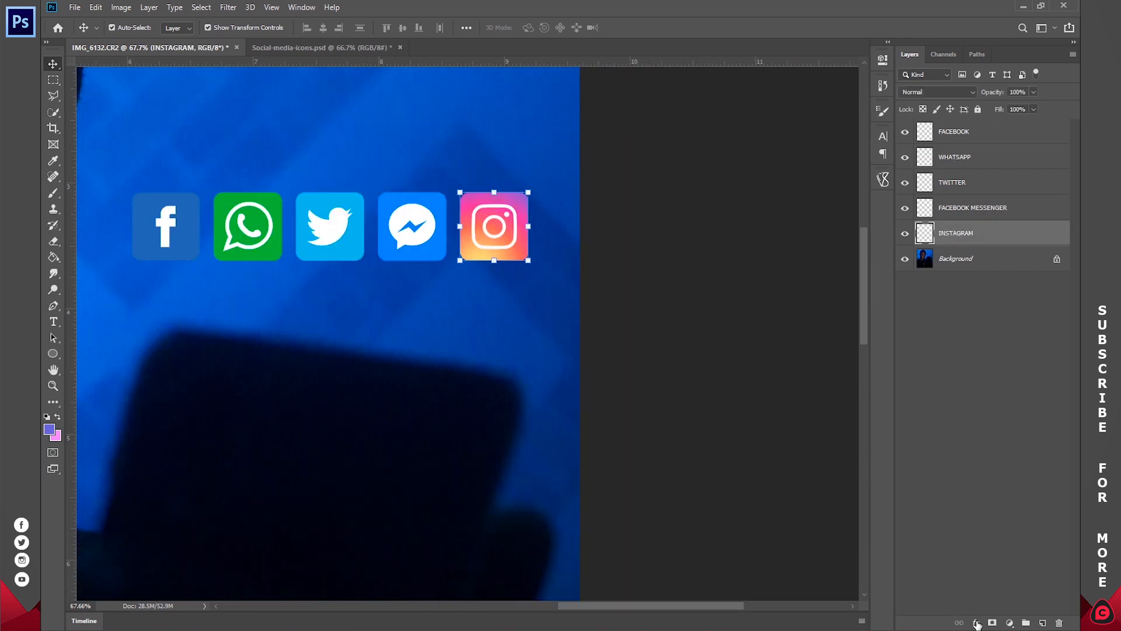
left_click(977, 623)
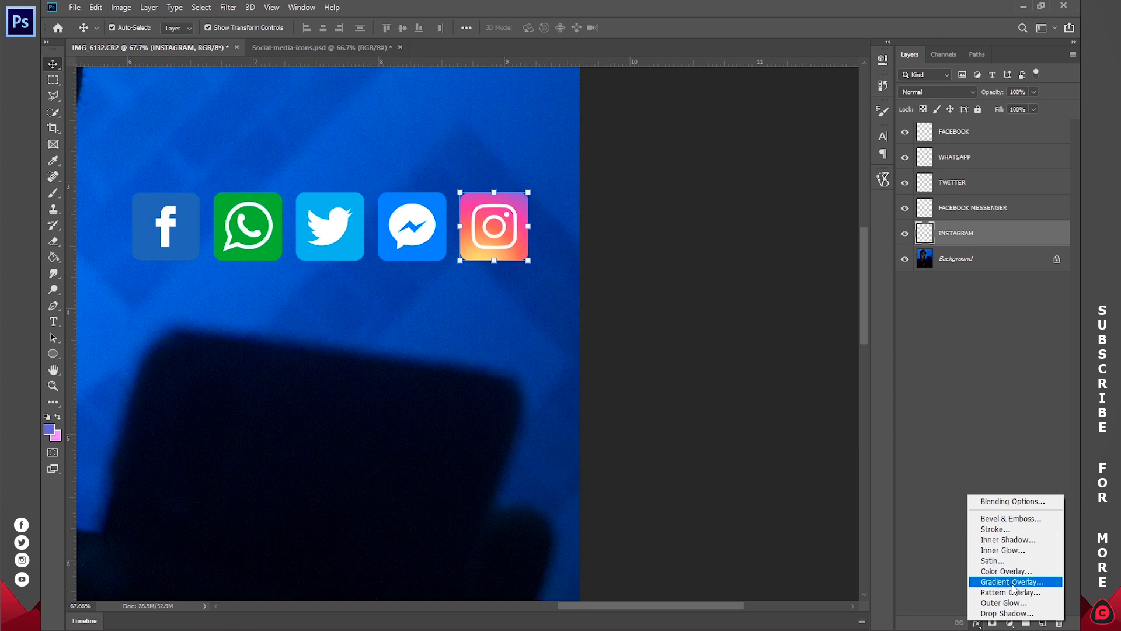
left_click(1004, 602)
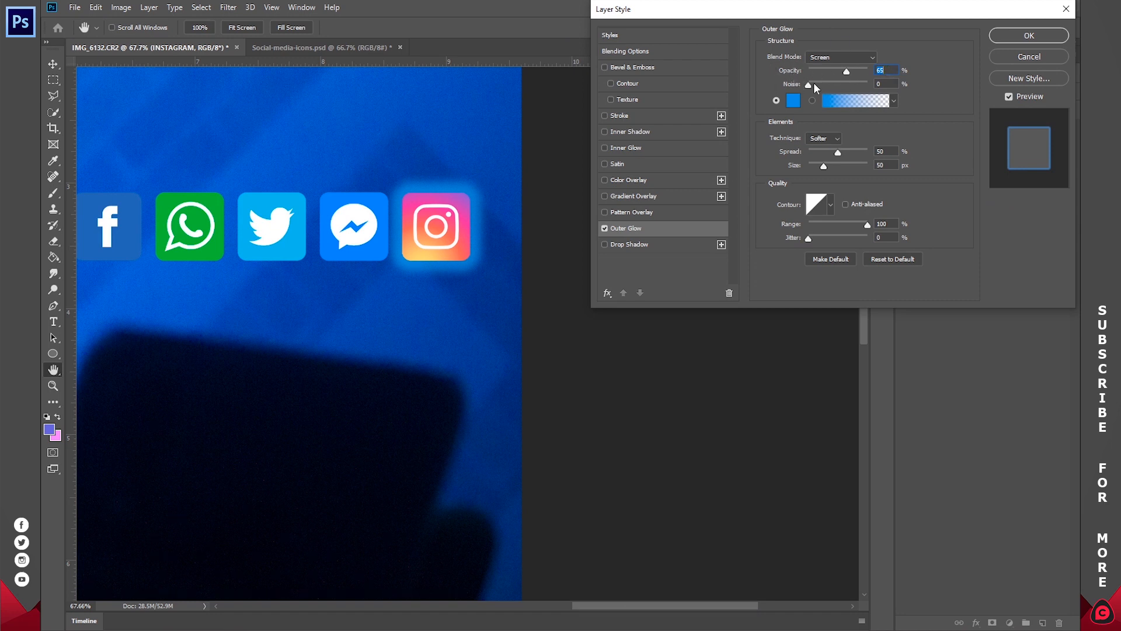
left_click(828, 139)
left_click(817, 149)
mouse_move(867, 225)
left_mouse_down()
mouse_move(838, 223)
mouse_move(868, 225)
left_mouse_up()
- Set the Instagram glow colour to a pink sampled from the icon's upper-right corner and apply the layer style
left_click(793, 100)
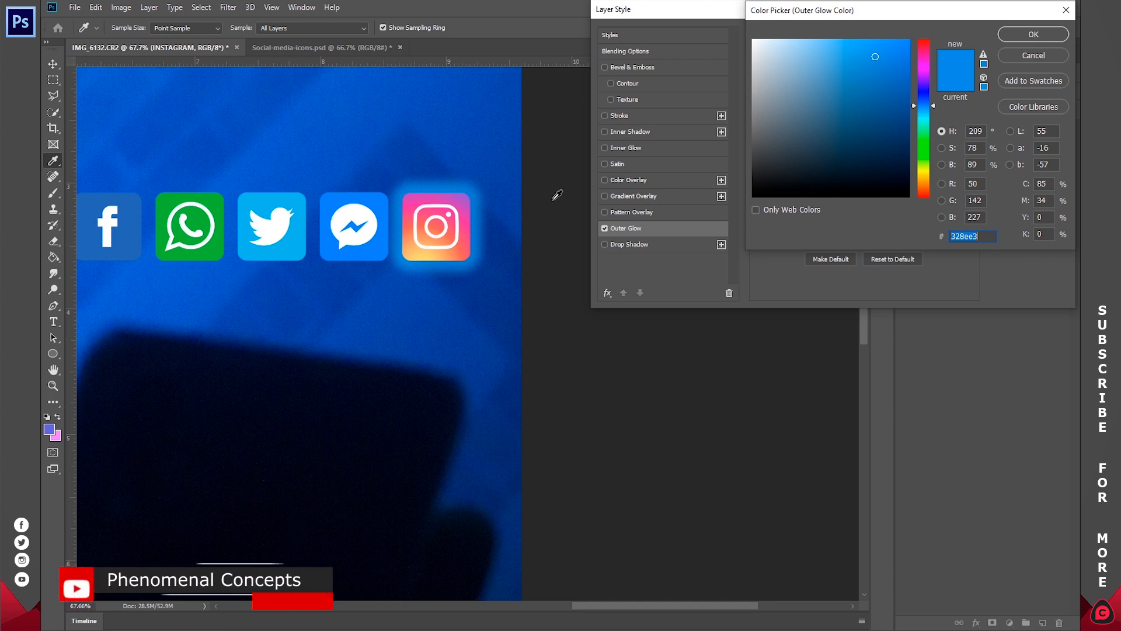
left_click(468, 196)
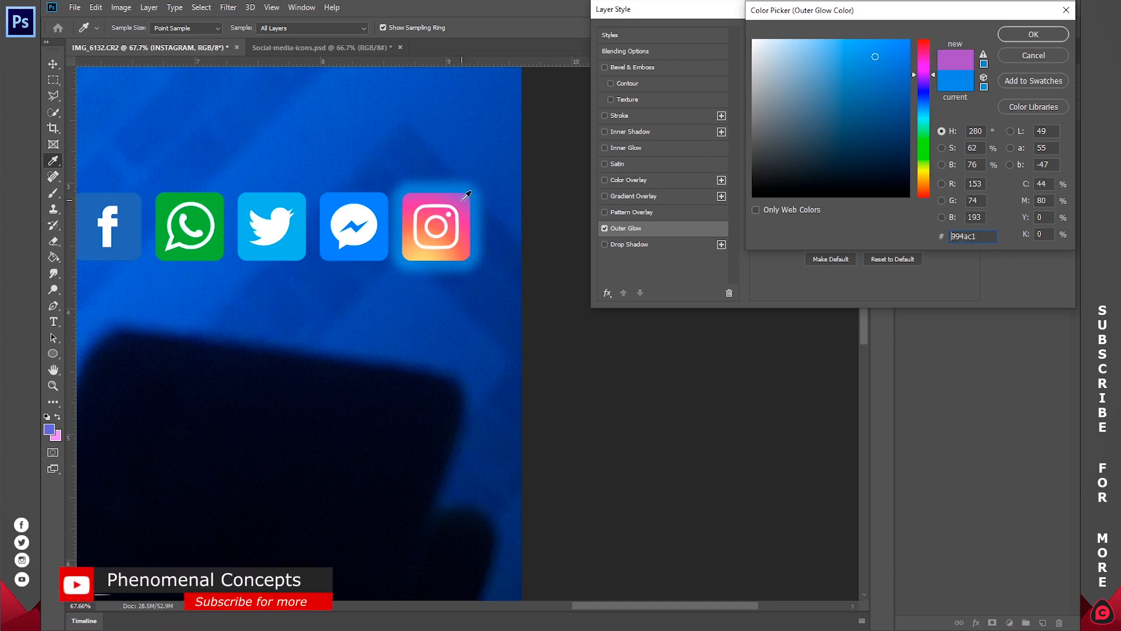
left_click(421, 246)
left_click(466, 197)
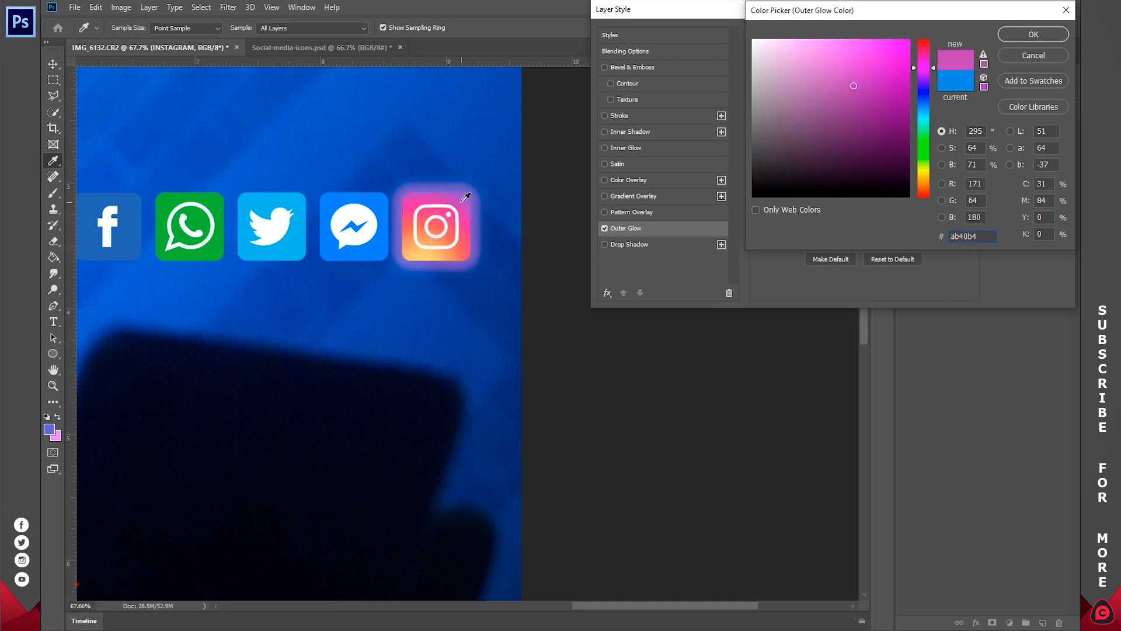
left_click(1033, 36)
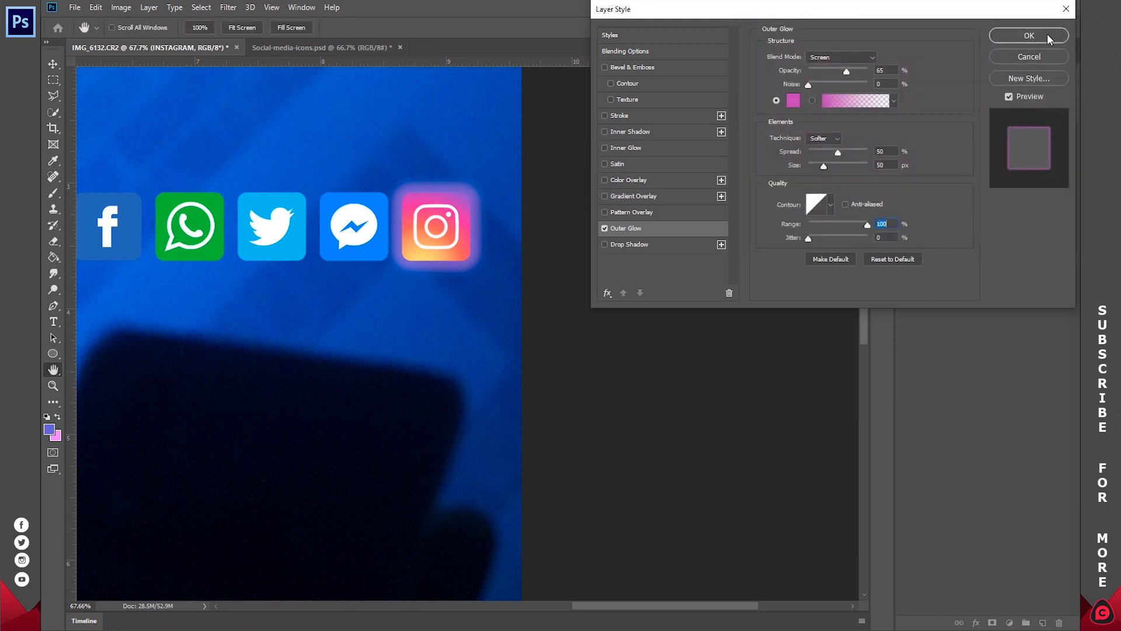
left_click(1046, 35)
- Copy the INSTAGRAM layer's style and paste it onto the FACEBOOK, WHATSAPP, TWITTER and FACEBOOK MESSENGER layers
right_click(959, 236)
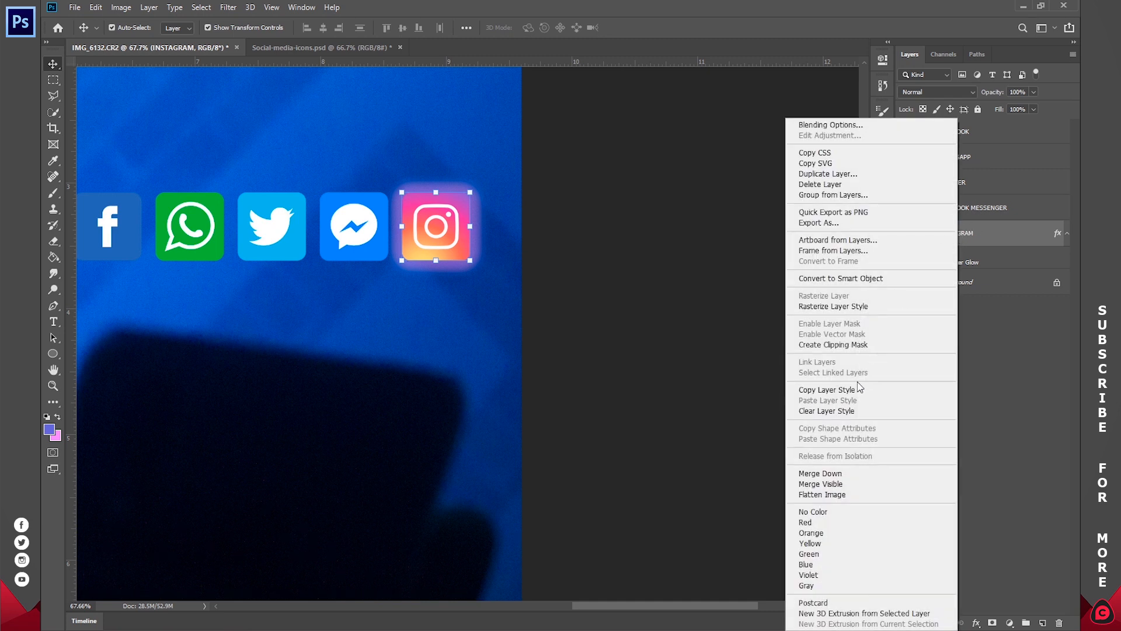
left_click(851, 395)
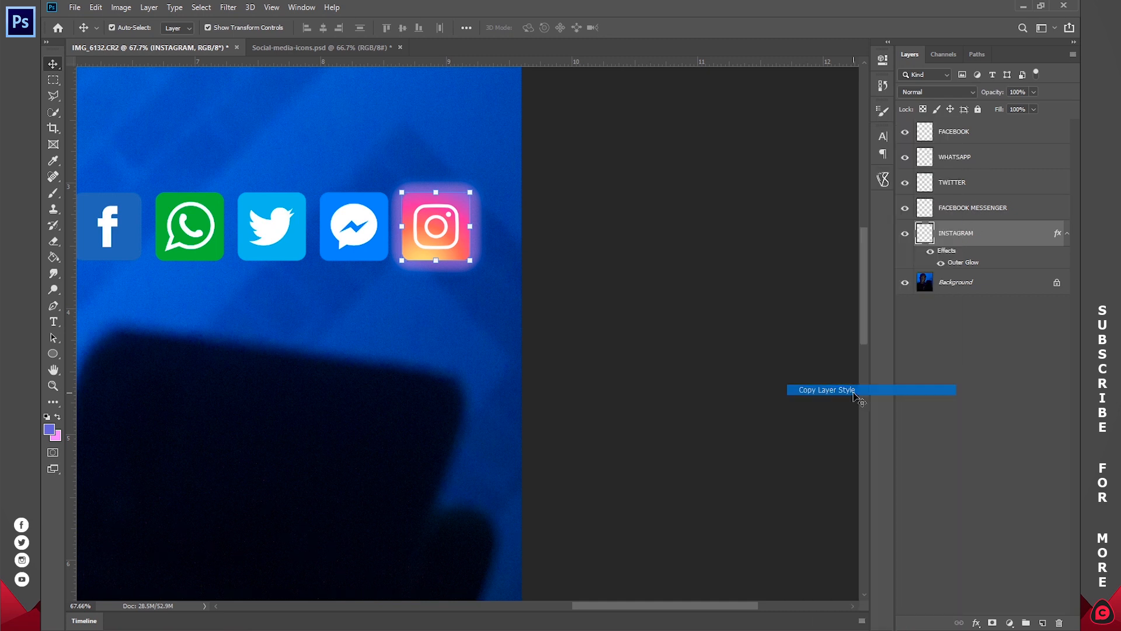
left_click(986, 212)
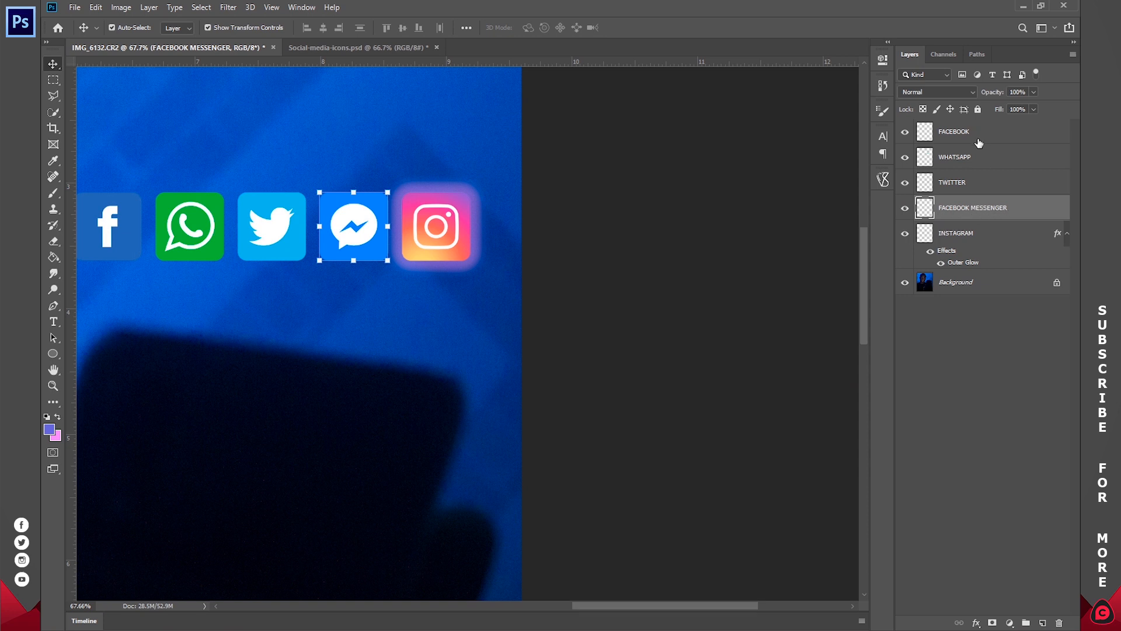
left_click(975, 134, "shift")
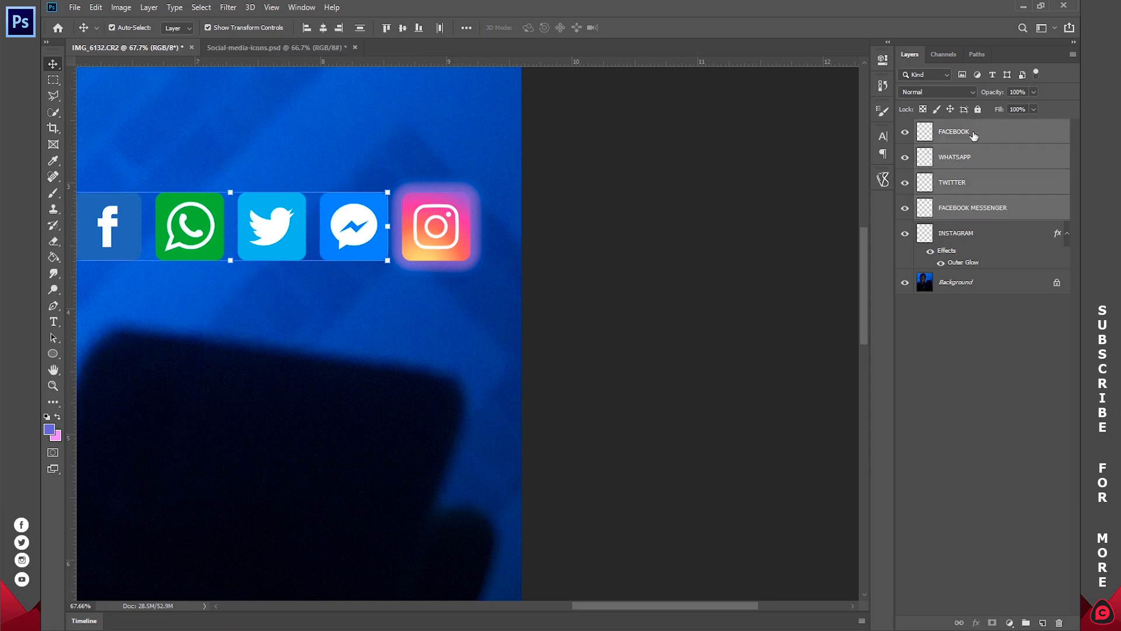
right_click(974, 130)
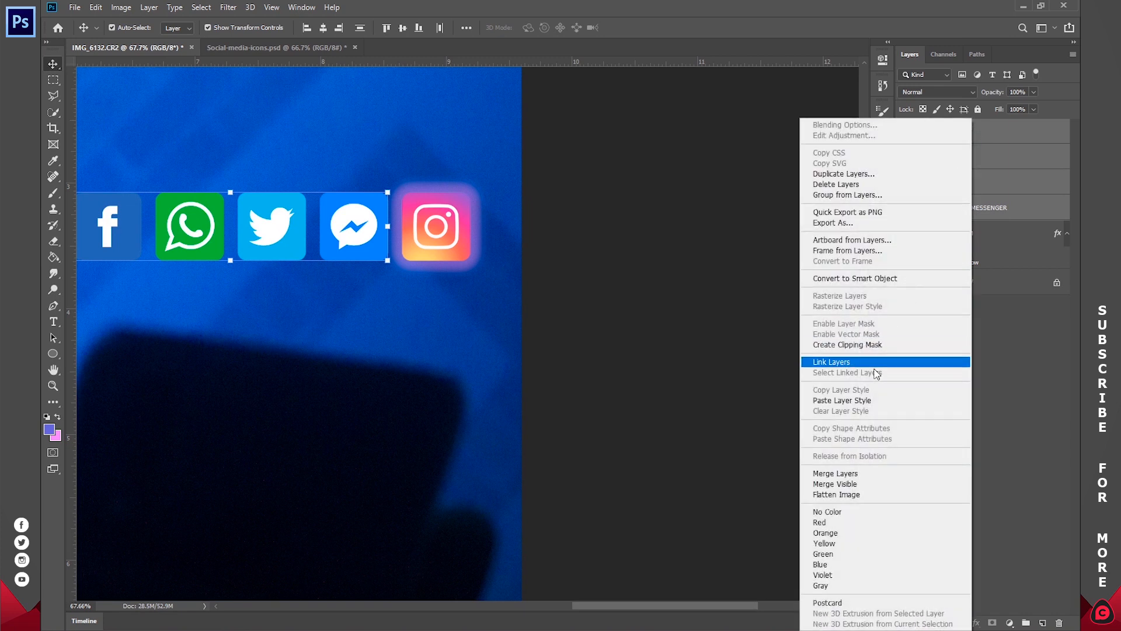
left_click(854, 403)
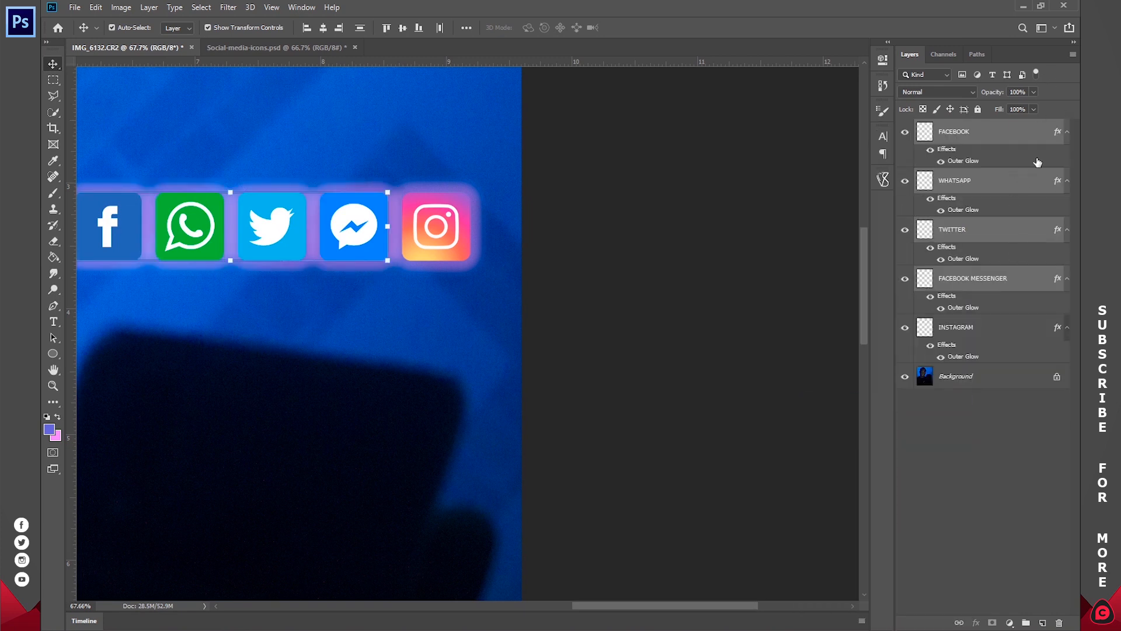
- Collapse the effects lists of all five icon layers and deselect the layers
left_click(1067, 134)
left_click(1068, 234)
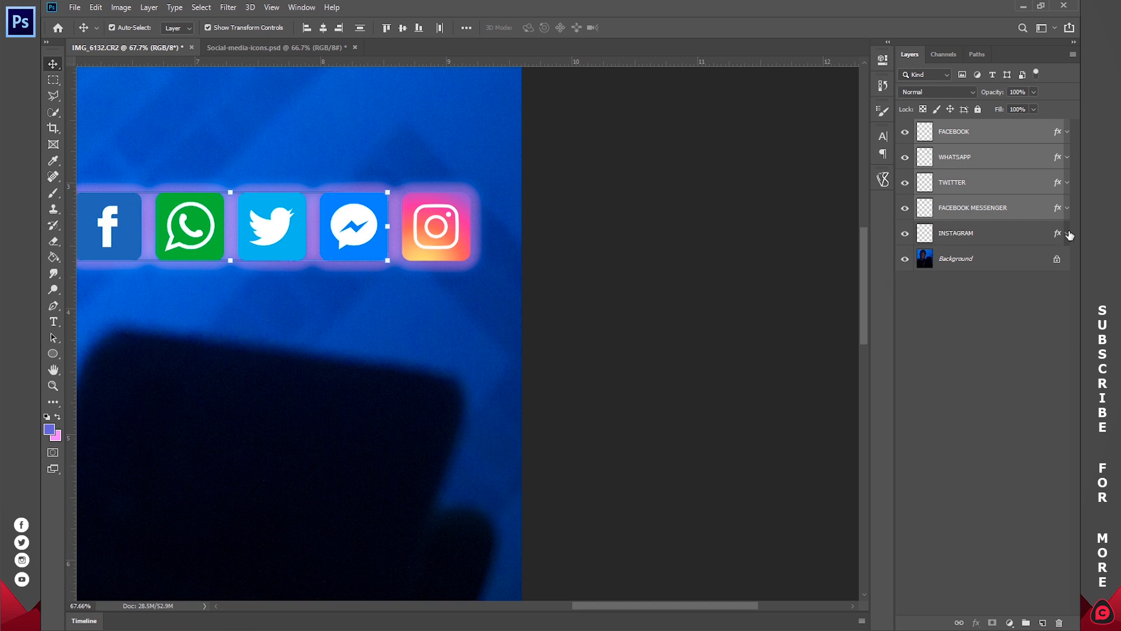
left_click(1026, 307)
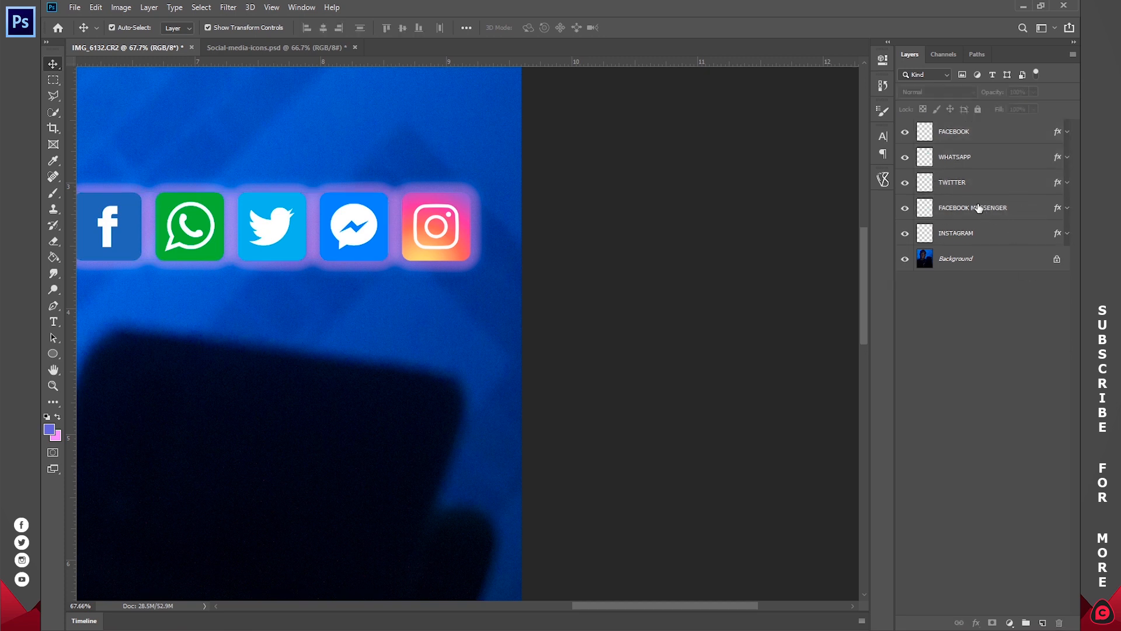
- Set the FACEBOOK MESSENGER outer glow colour to light blue 5fb2ff, starting from the icon's sampled blue, and apply it
left_click_drag(426, 271, 551, 268)
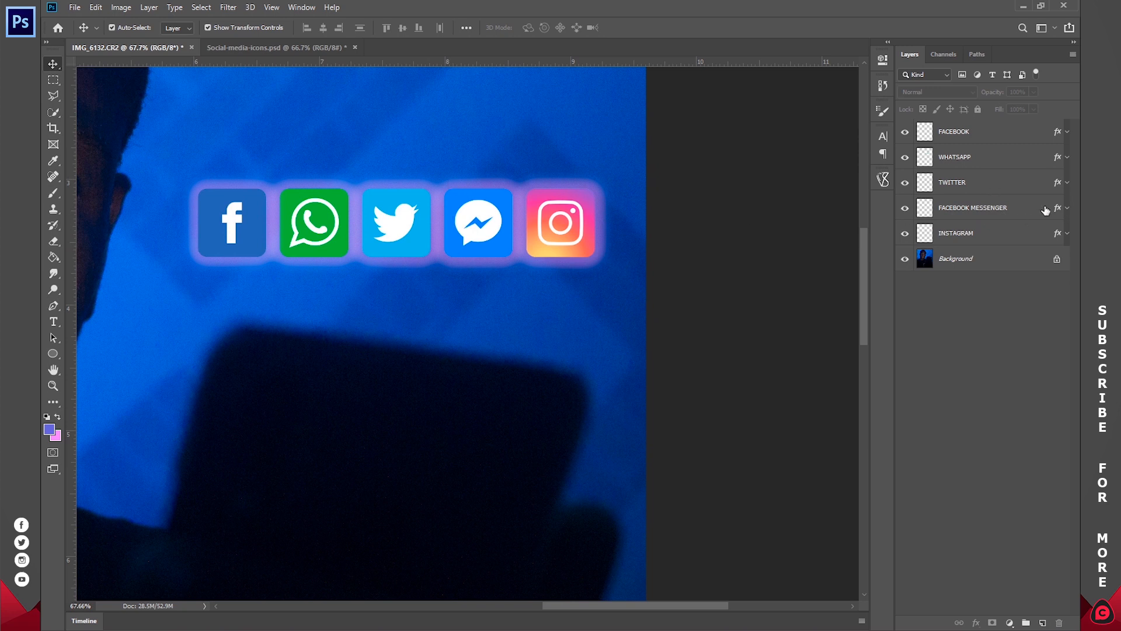
left_click(950, 214)
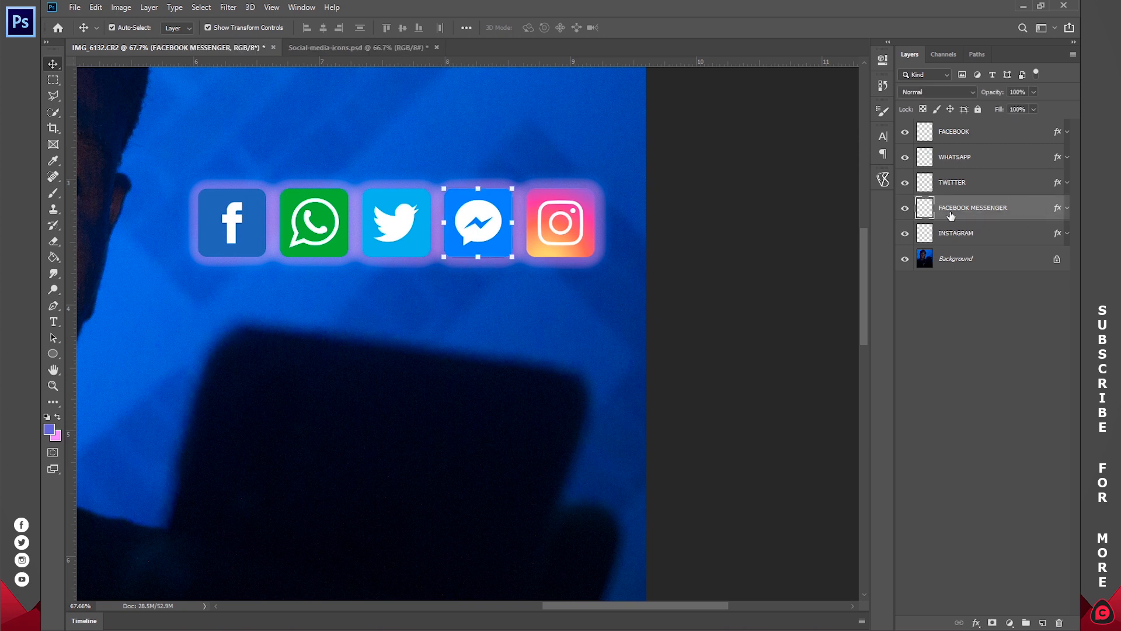
double_click(1058, 210)
left_click(627, 231)
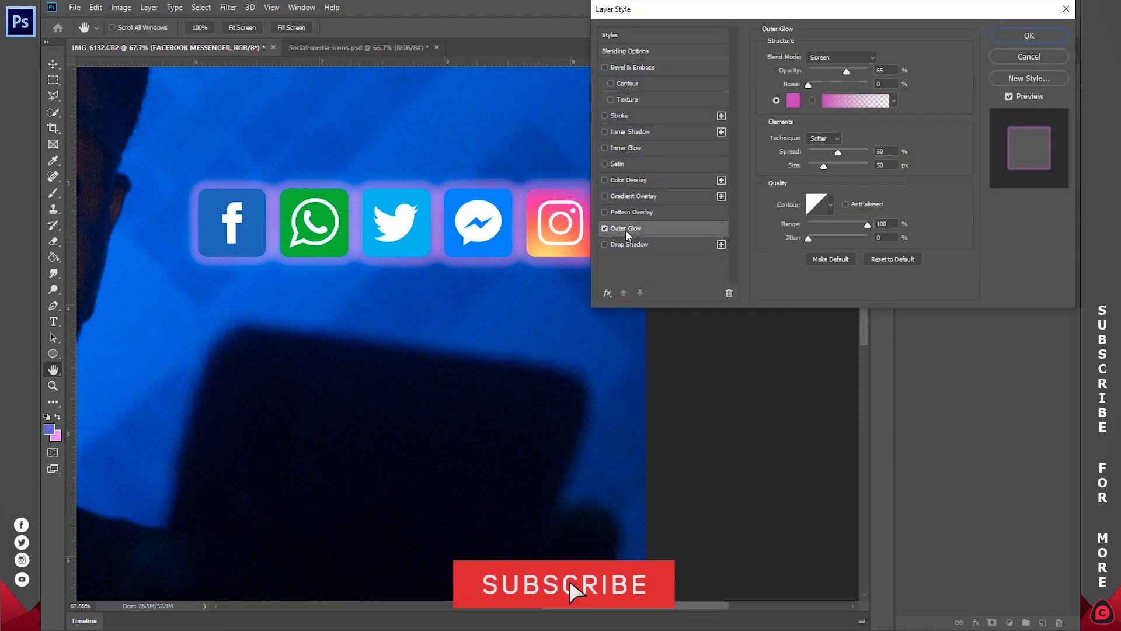
left_click(793, 100)
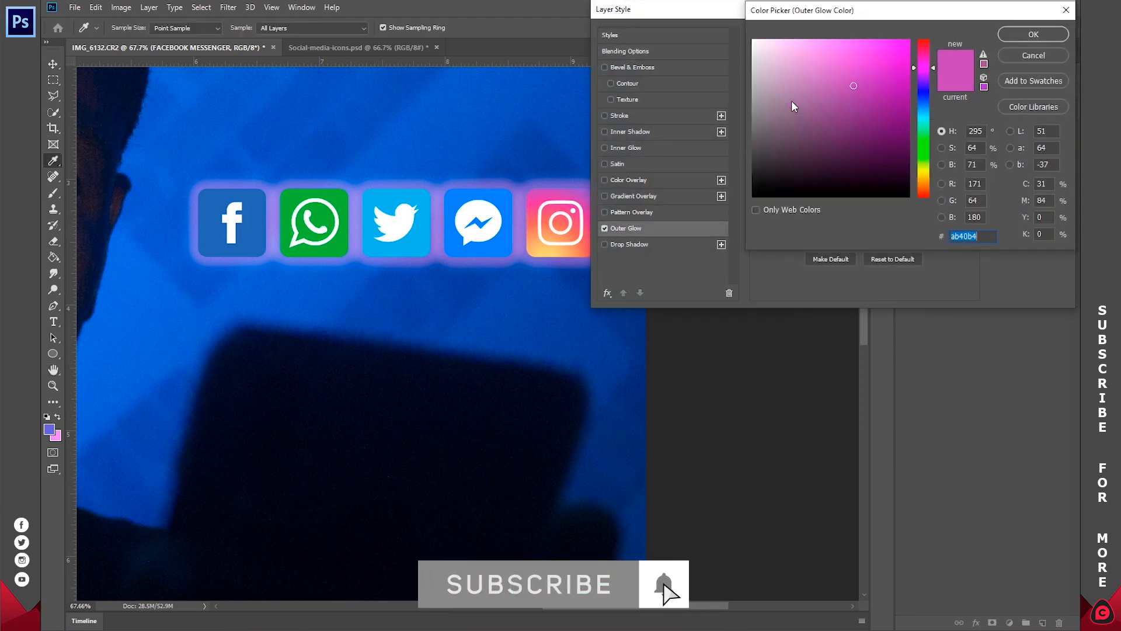
left_click(506, 196)
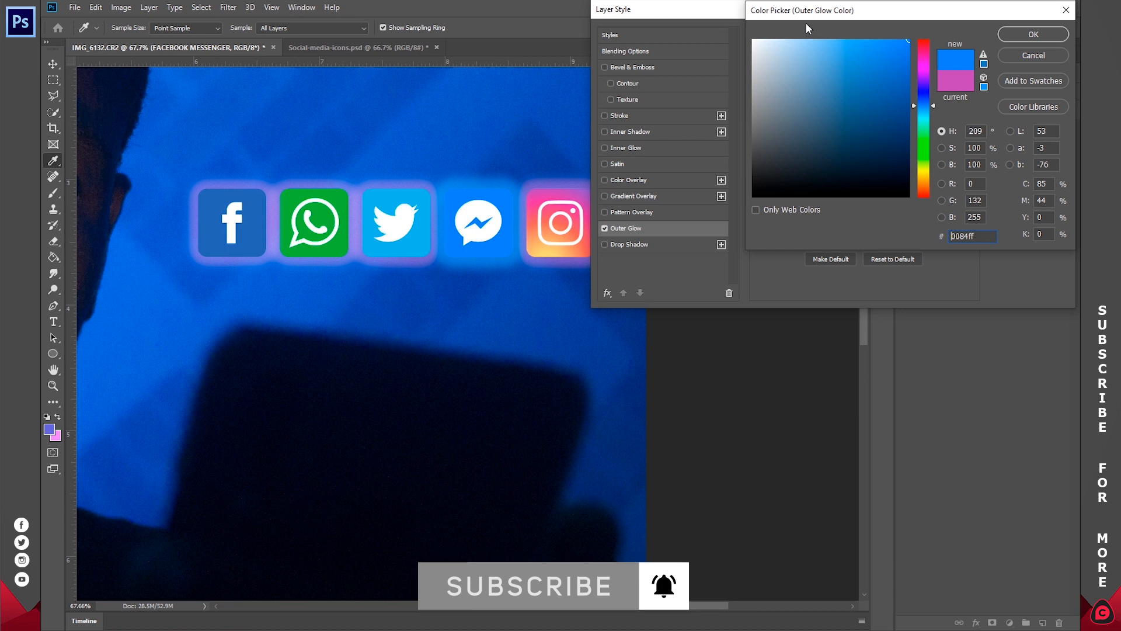
left_click(849, 35)
left_click(850, 32)
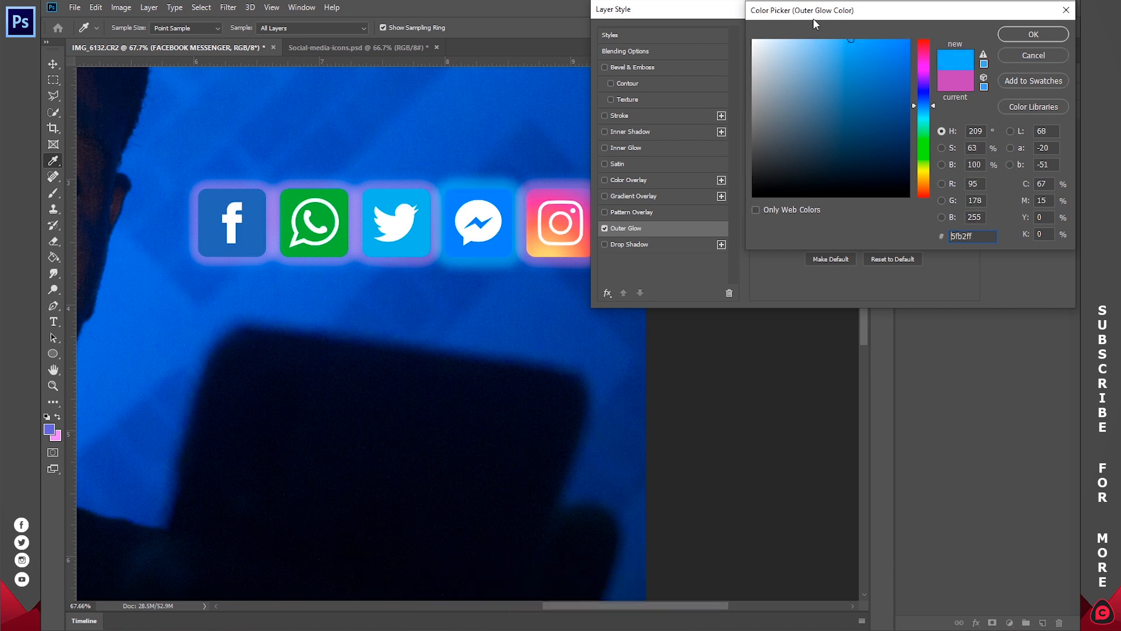
left_click(1017, 36)
left_click(1031, 34)
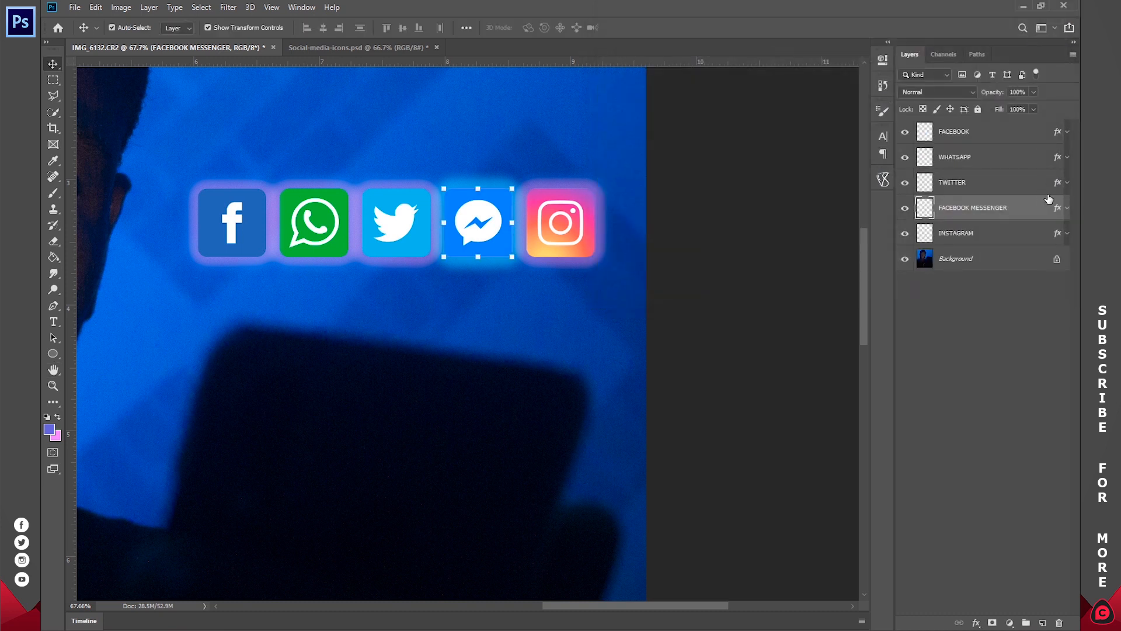
- Set the TWITTER outer glow colour to pale blue 9bd7ef, starting from a colour sampled on the icon, and apply it
left_click(1057, 182)
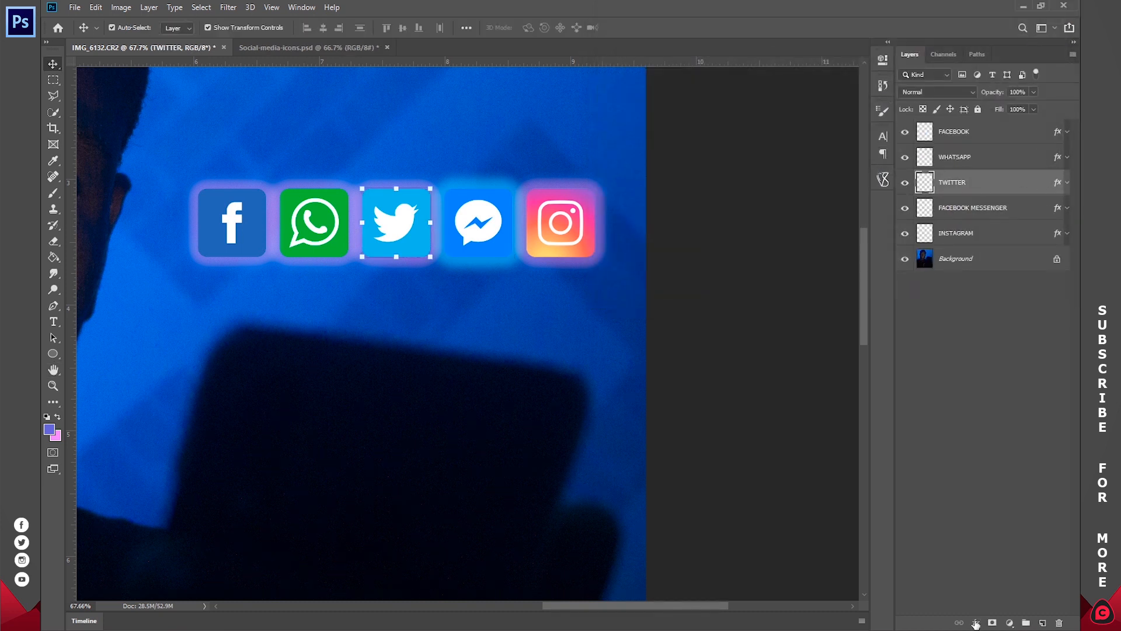
left_click(977, 624)
left_click(987, 607)
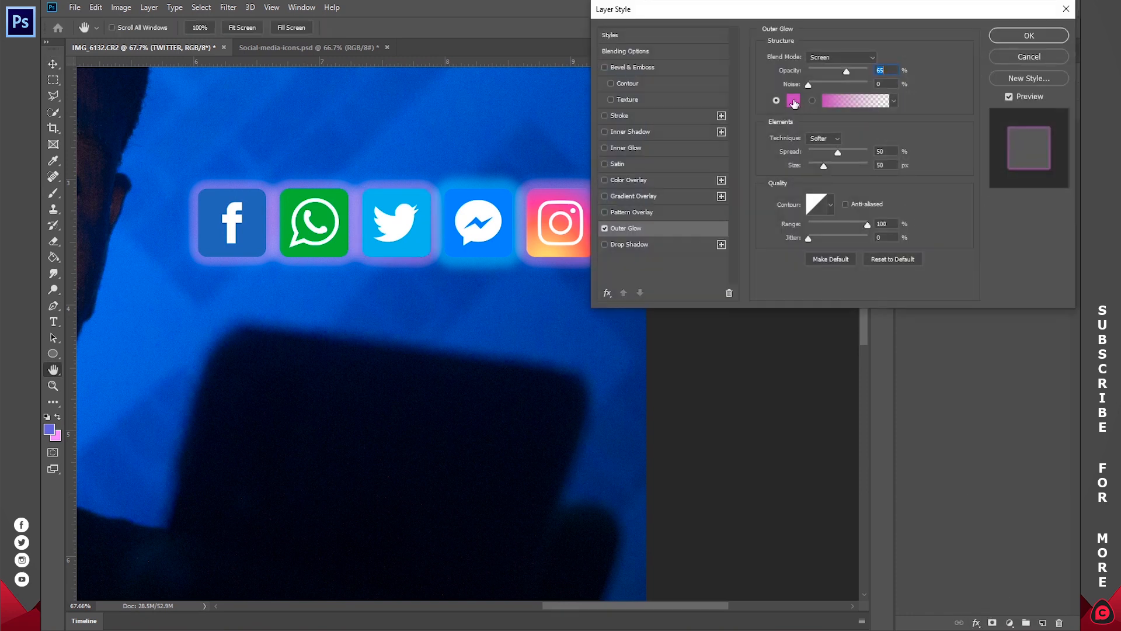
left_click(793, 101)
left_click(424, 214)
left_click_drag(836, 48, 808, 49)
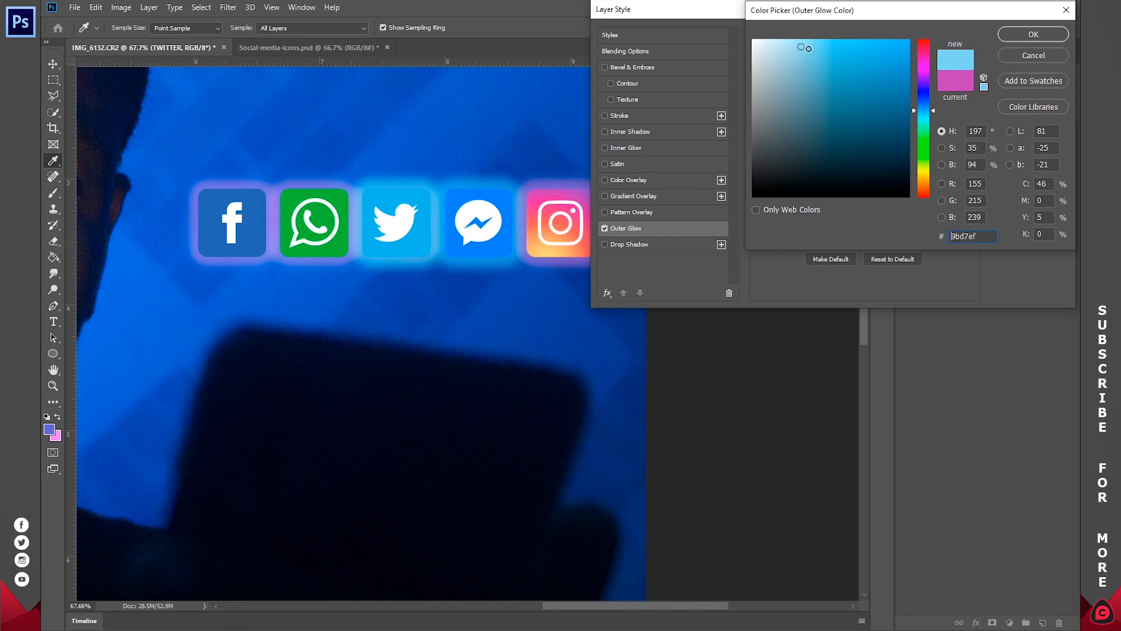
left_click(1033, 35)
left_click(1026, 35)
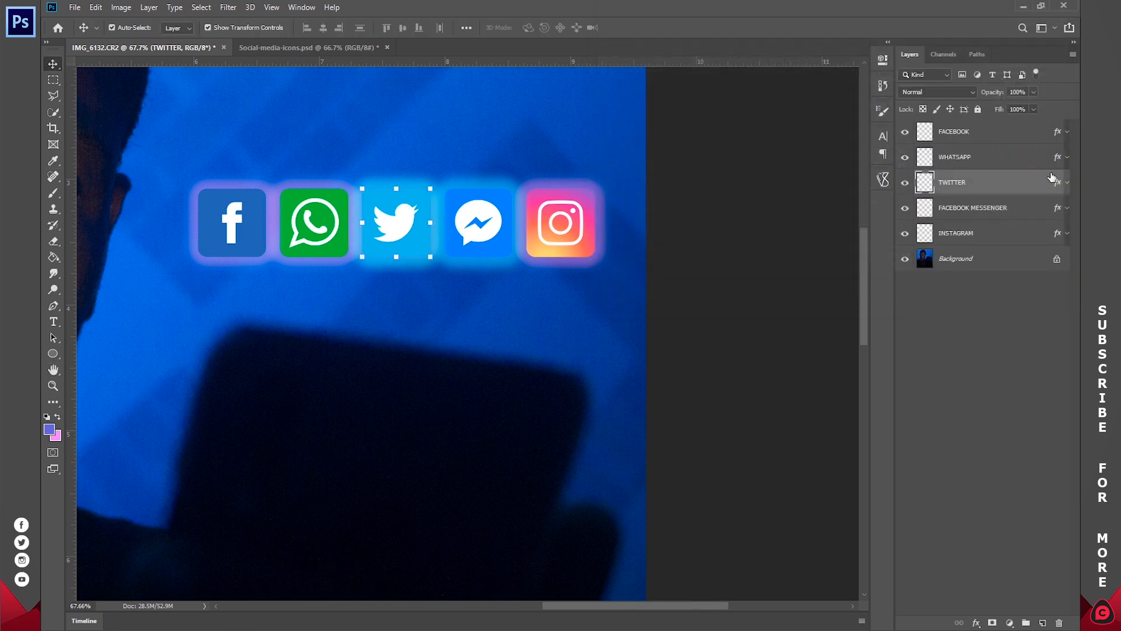
- Darken the FACEBOOK MESSENGER outer glow colour to 27649d and apply the layer style
left_click(1060, 208)
double_click(1060, 207)
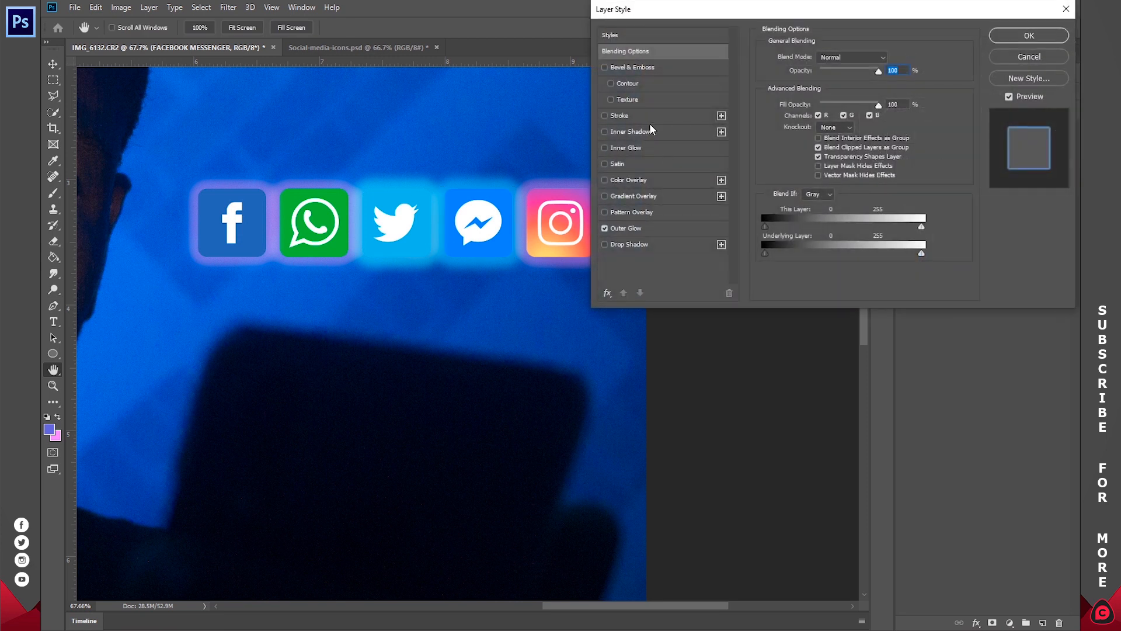
left_click(634, 228)
left_click(793, 102)
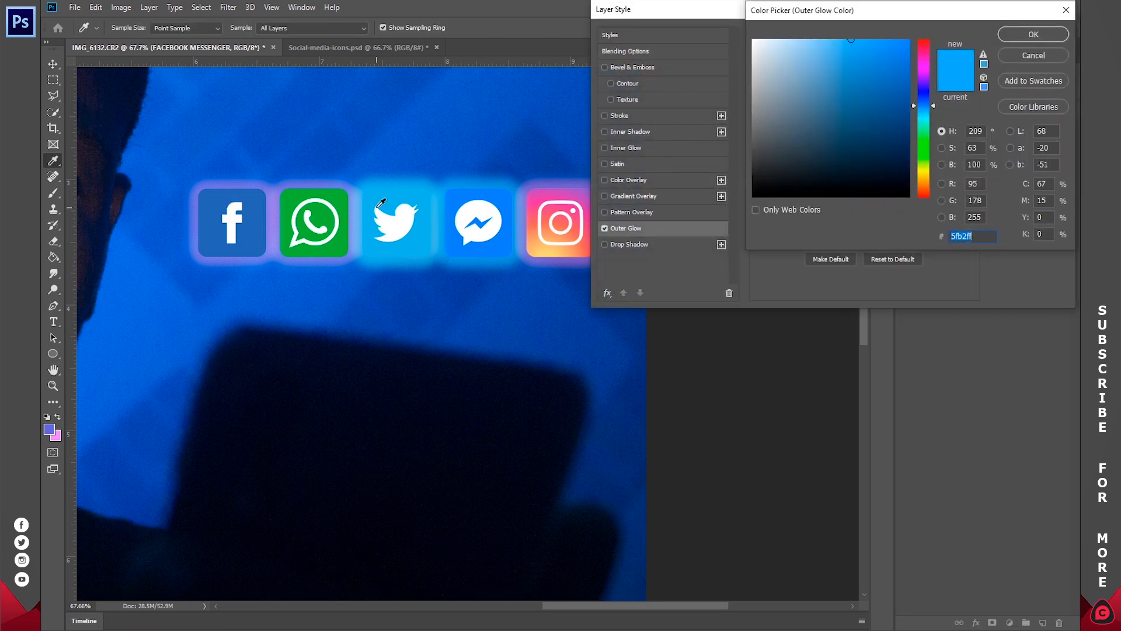
left_click(888, 98)
left_click(864, 86)
left_click(870, 101)
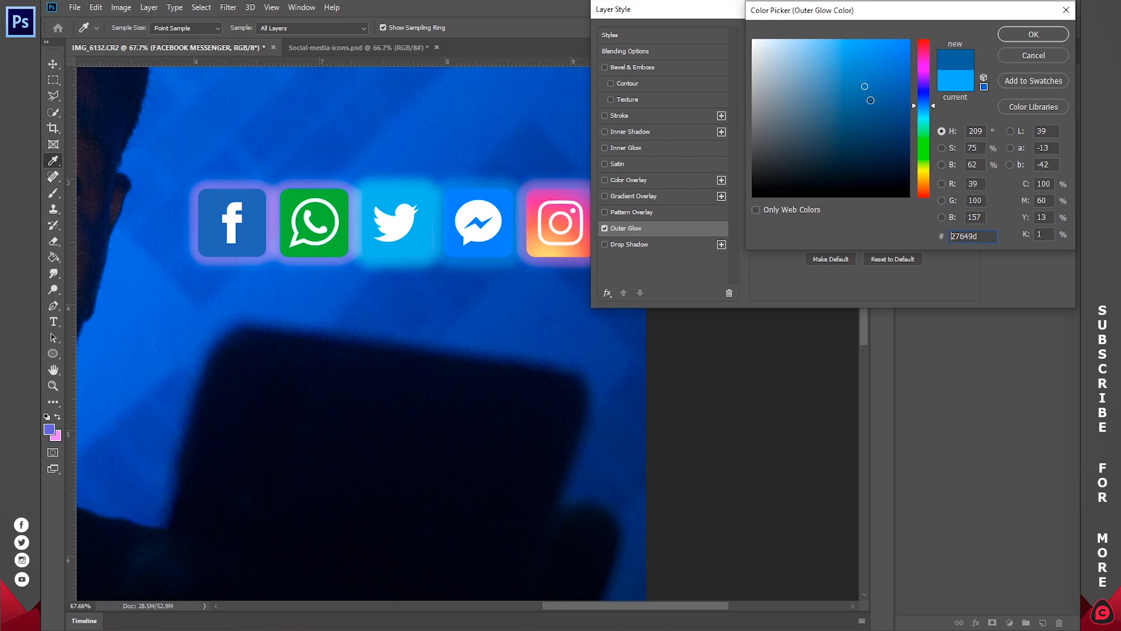
left_click(1024, 36)
left_click(1015, 34)
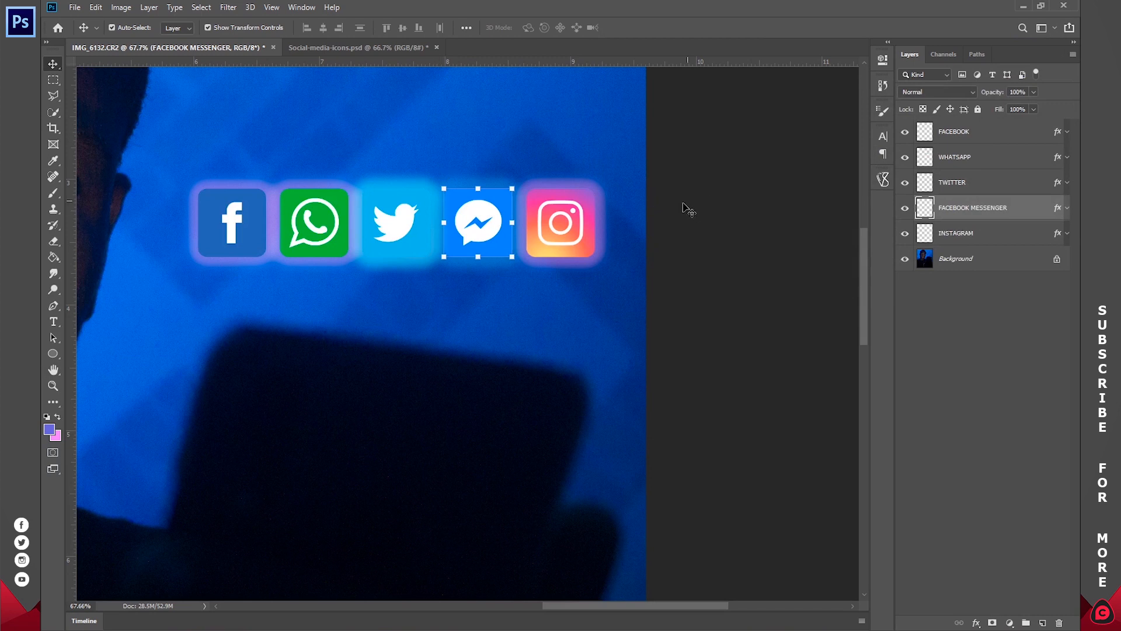
- Change the TWITTER outer glow to the deeper blue 54a8c9 and apply the layer style
left_click(1056, 185)
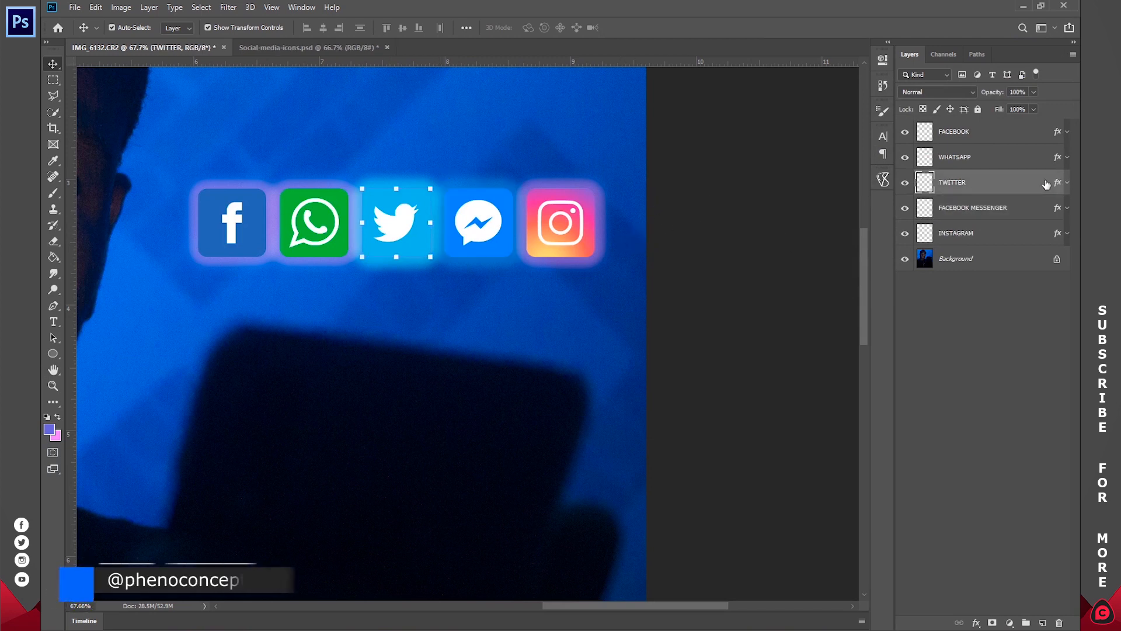
double_click(1059, 185)
left_click(633, 229)
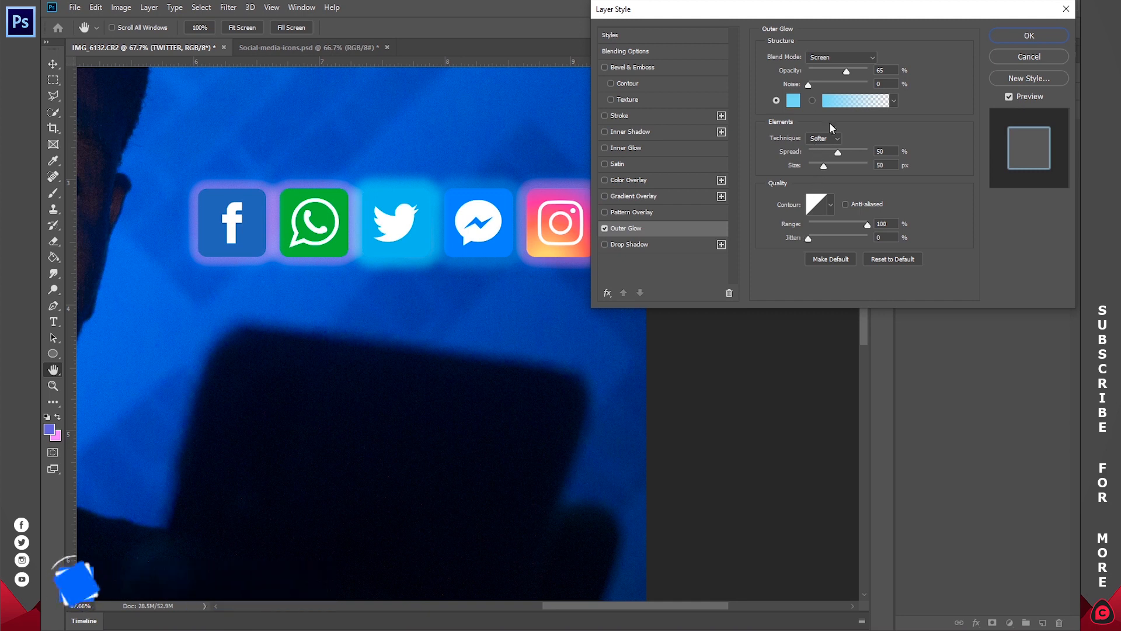
left_click(793, 101)
left_click_drag(823, 57, 844, 72)
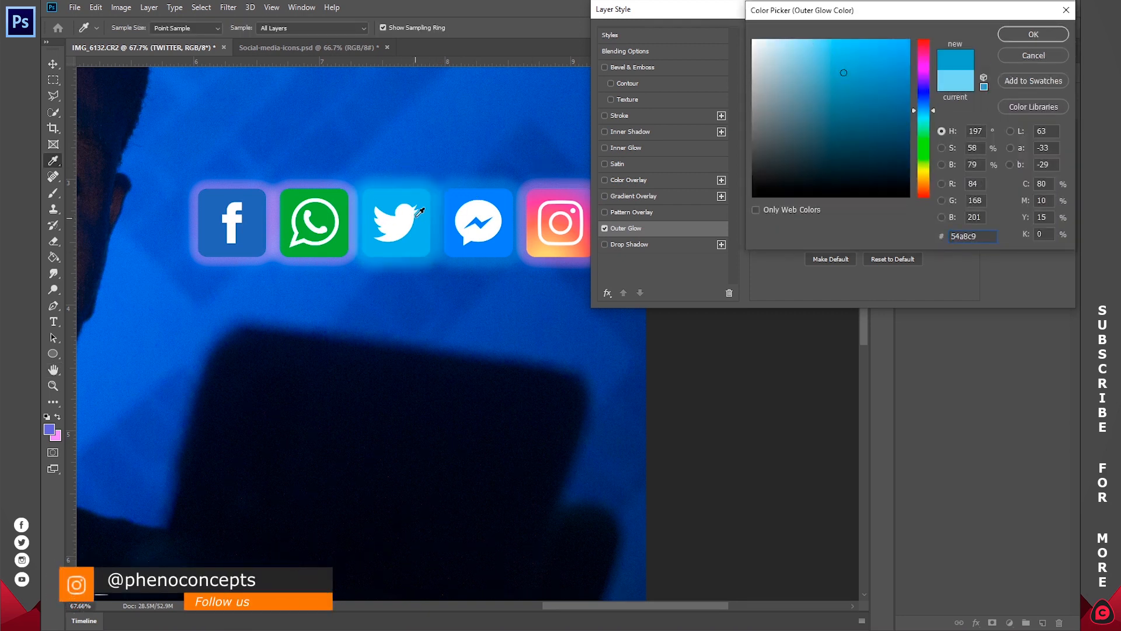
left_click(1018, 36)
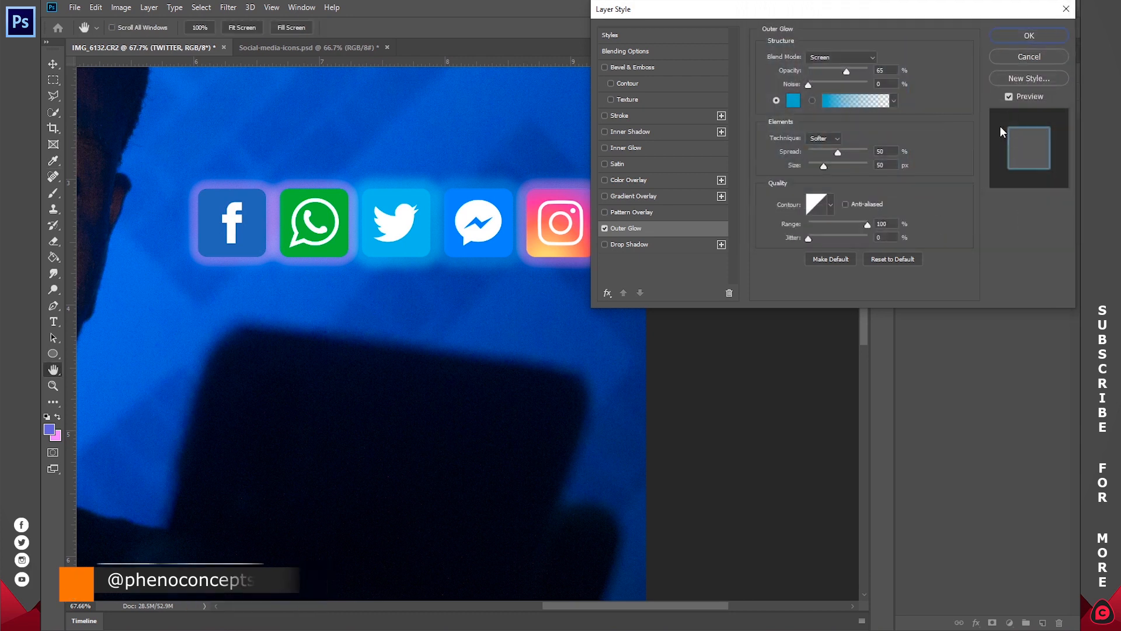
left_click(1021, 34)
- Set the WHATSAPP outer glow colour to green 52ef81, starting from the icon's sampled green, and apply it
double_click(1026, 164)
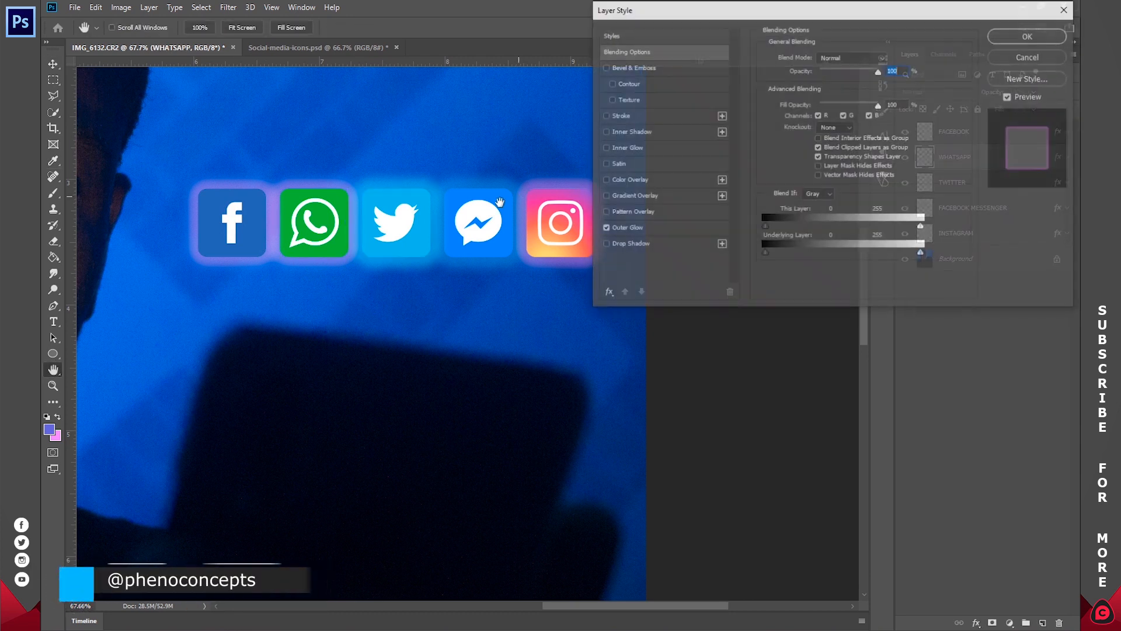
left_click(628, 228)
left_click(778, 109)
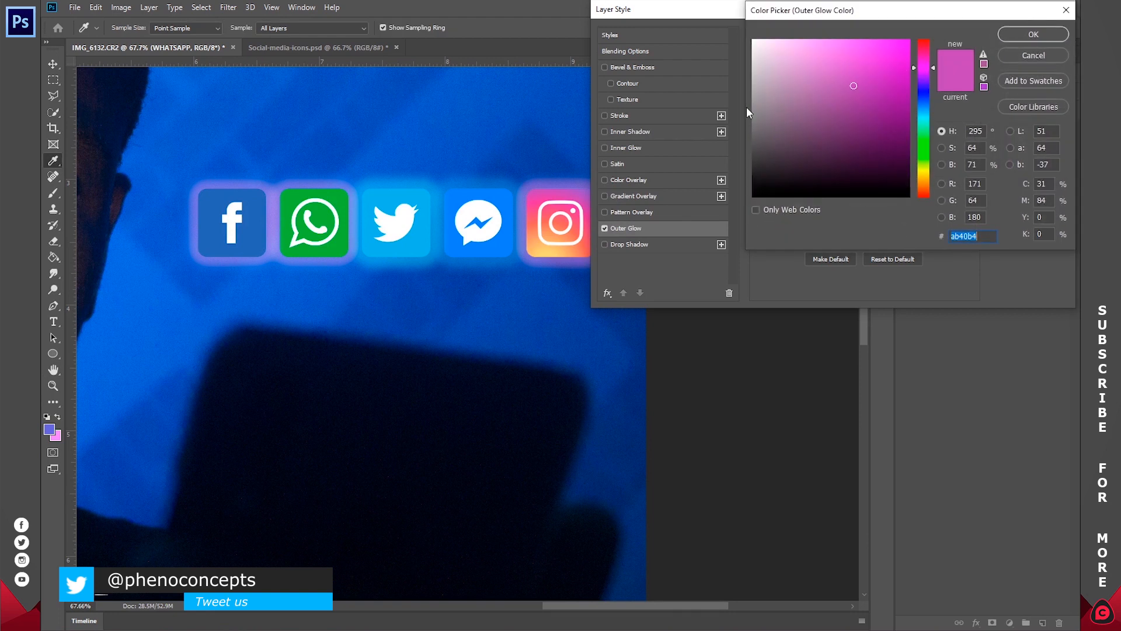
left_click(337, 234)
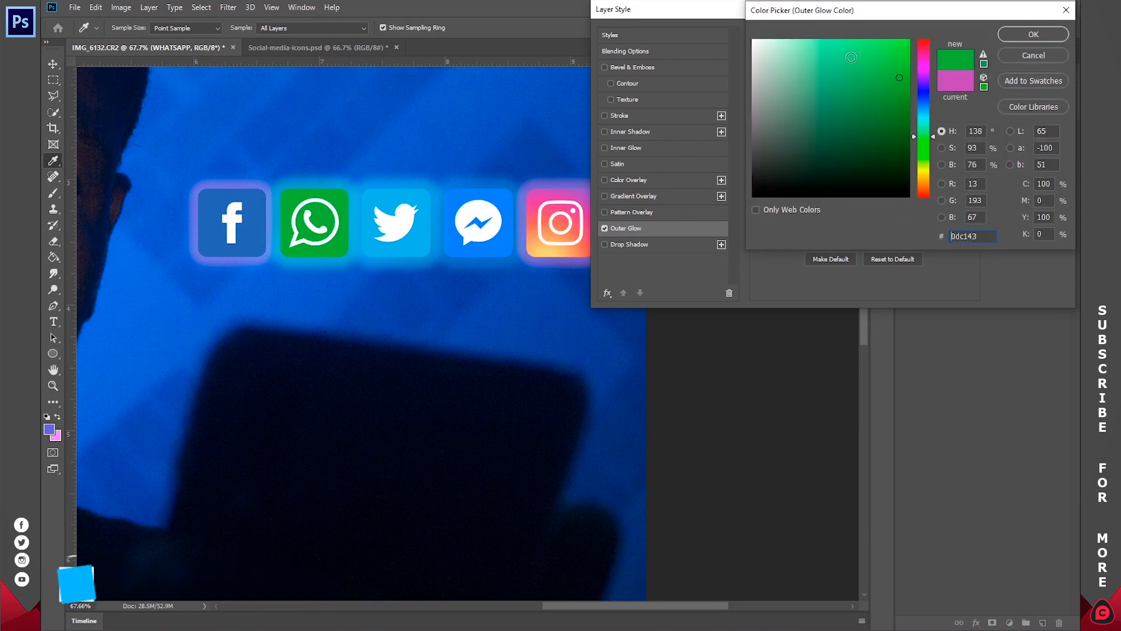
left_click(842, 45)
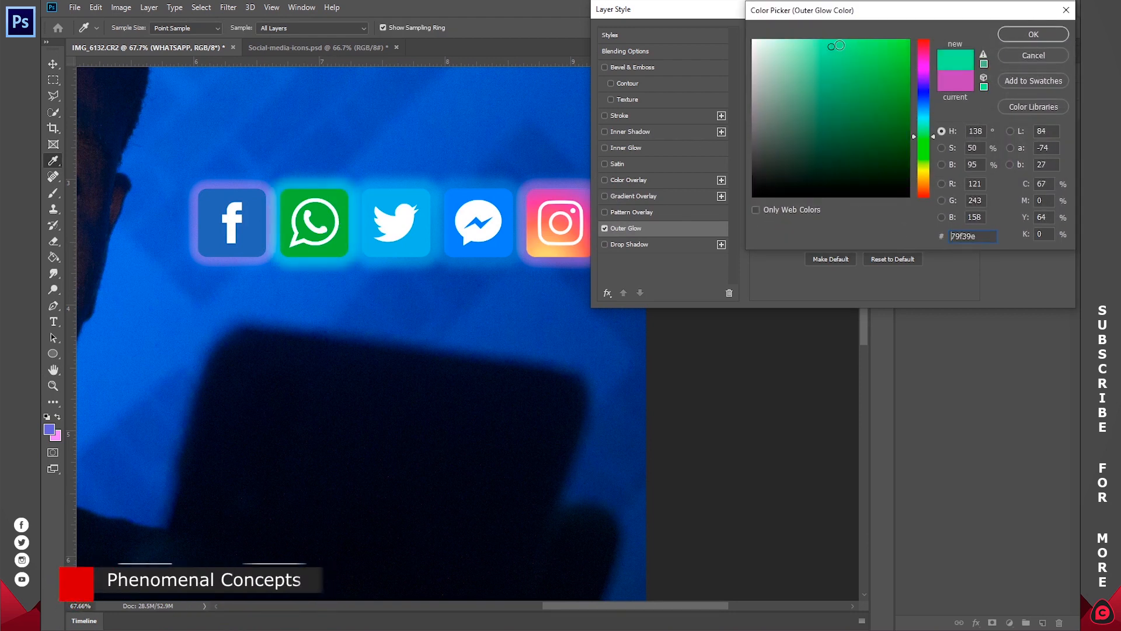
left_click_drag(841, 45, 854, 47)
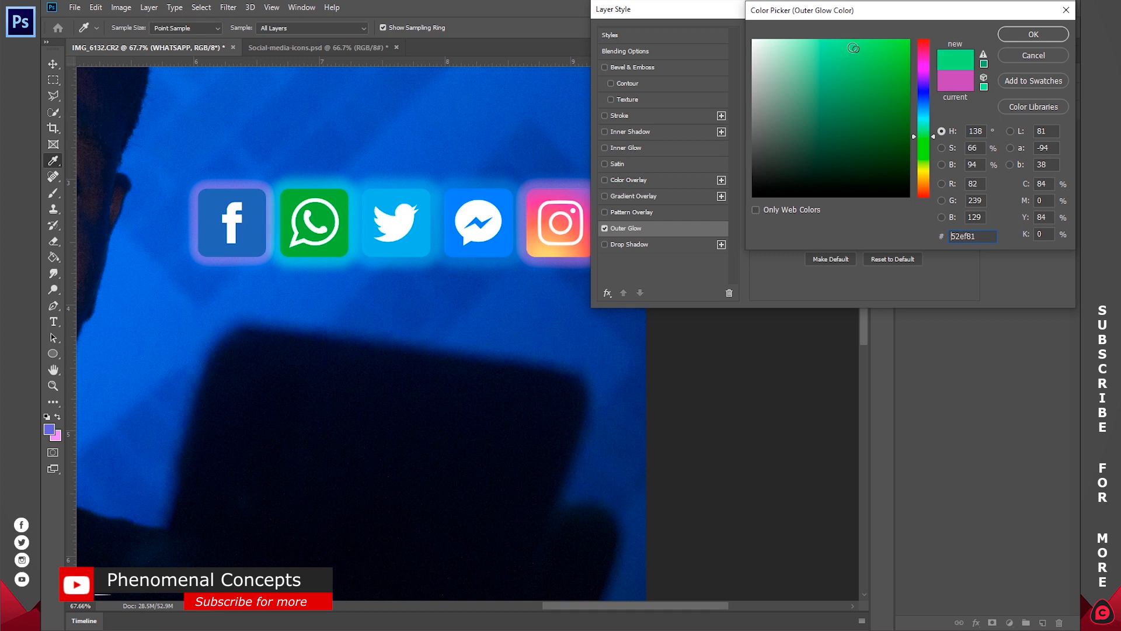
left_click(1036, 35)
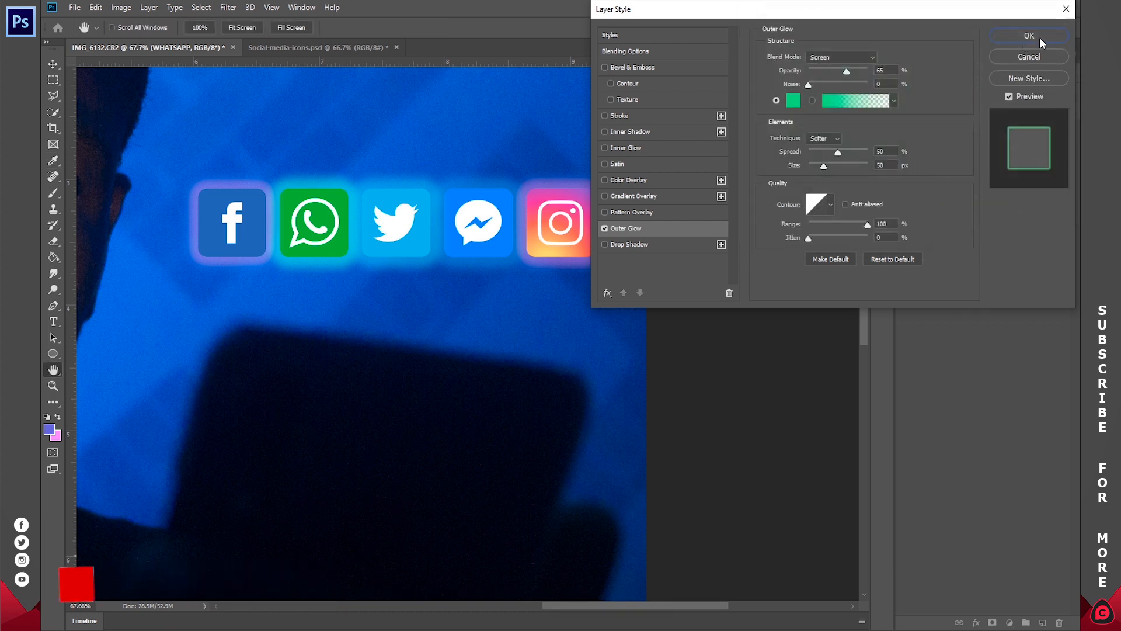
left_click(1039, 37)
- Set the FACEBOOK outer glow colour to the blue sampled from its icon and apply the layer style
double_click(1055, 132)
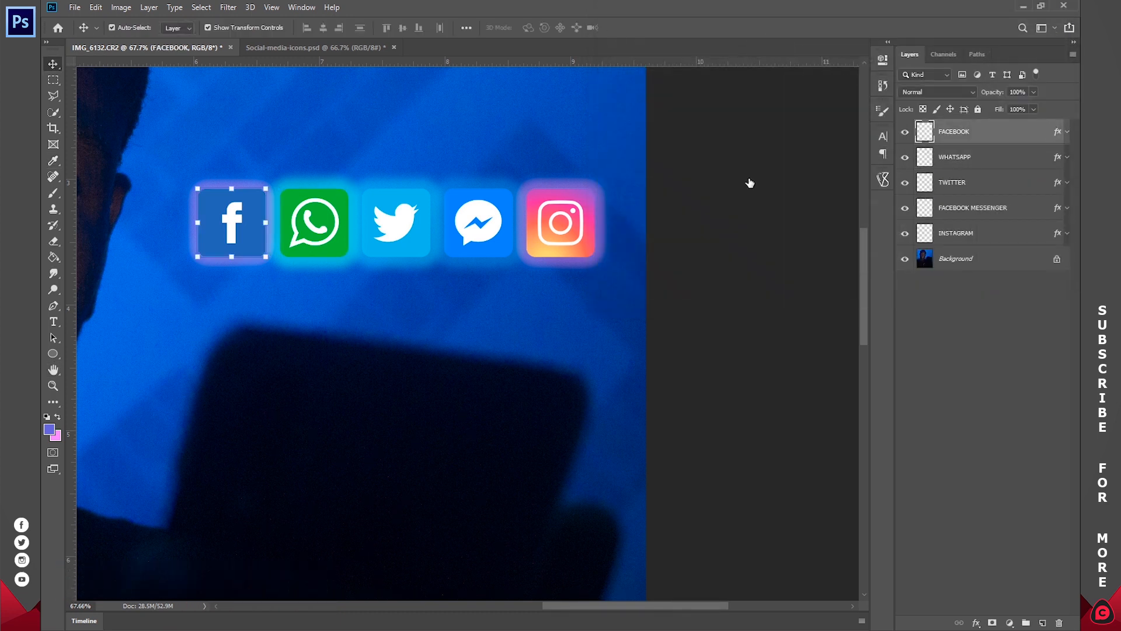
left_click(639, 229)
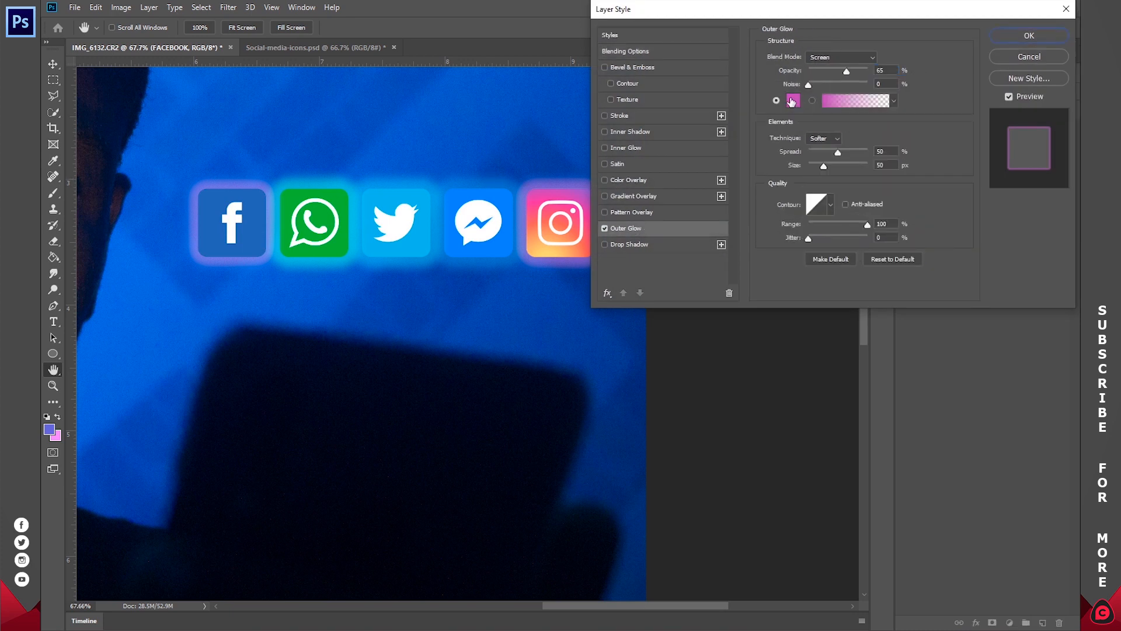
left_click(795, 100)
left_click(255, 215)
left_click(1049, 36)
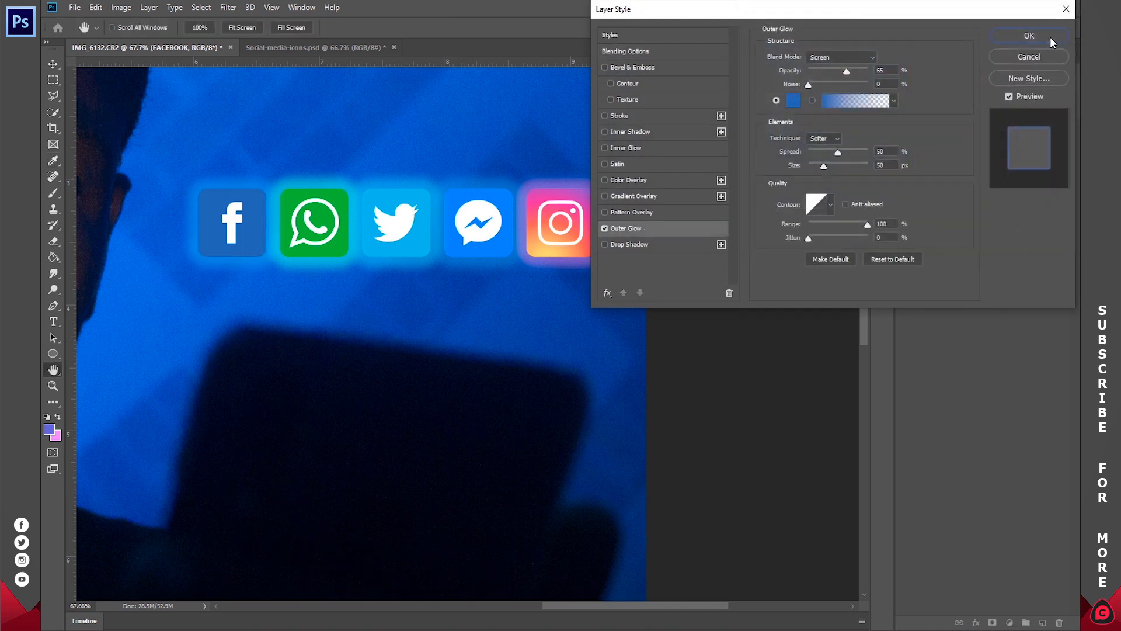
left_click(1050, 38)
left_click(995, 286)
- Set up the Ellipse tool in Shape mode with a recently used red fill
right_click(55, 355)
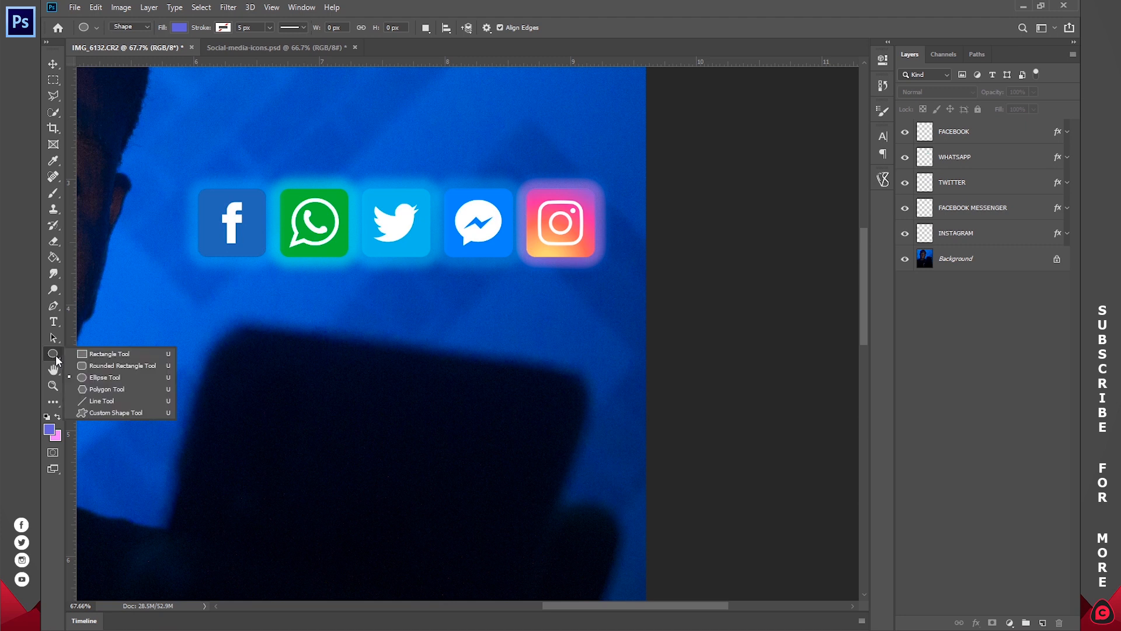
left_click(108, 378)
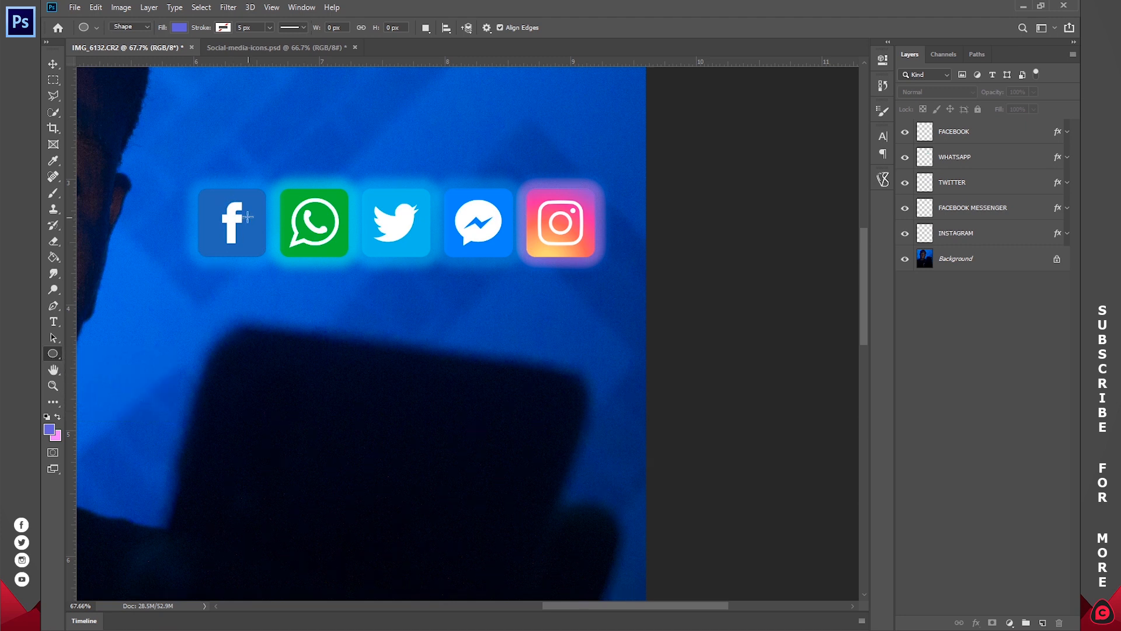
left_click(52, 386)
left_click_drag(179, 209, 209, 206)
left_click(53, 354)
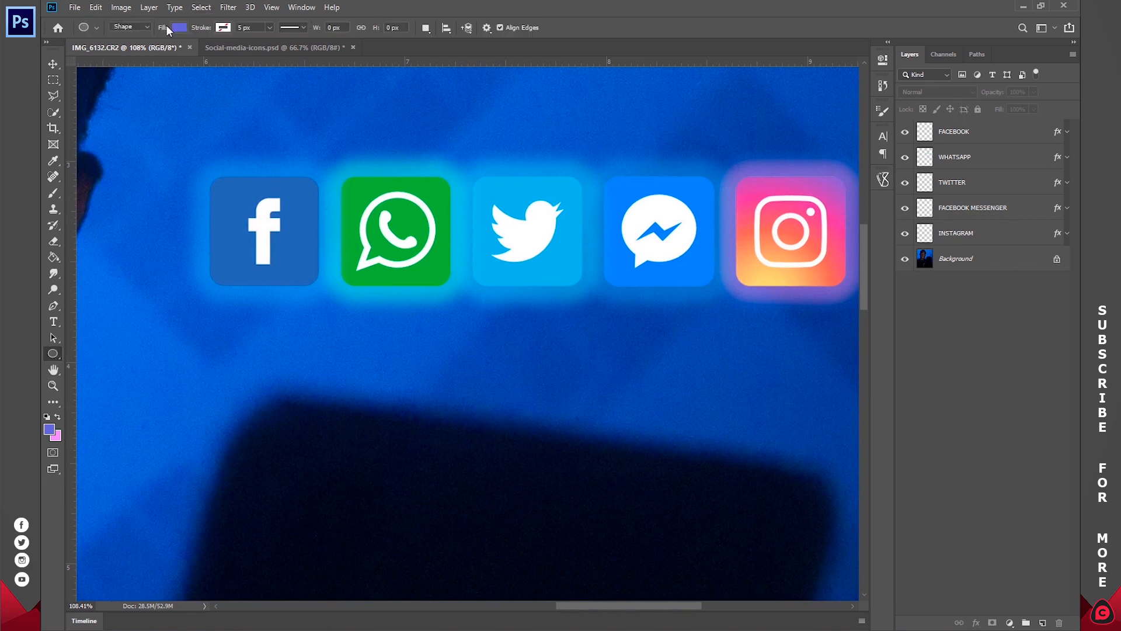
left_click(133, 29)
left_click(134, 39)
left_click(178, 28)
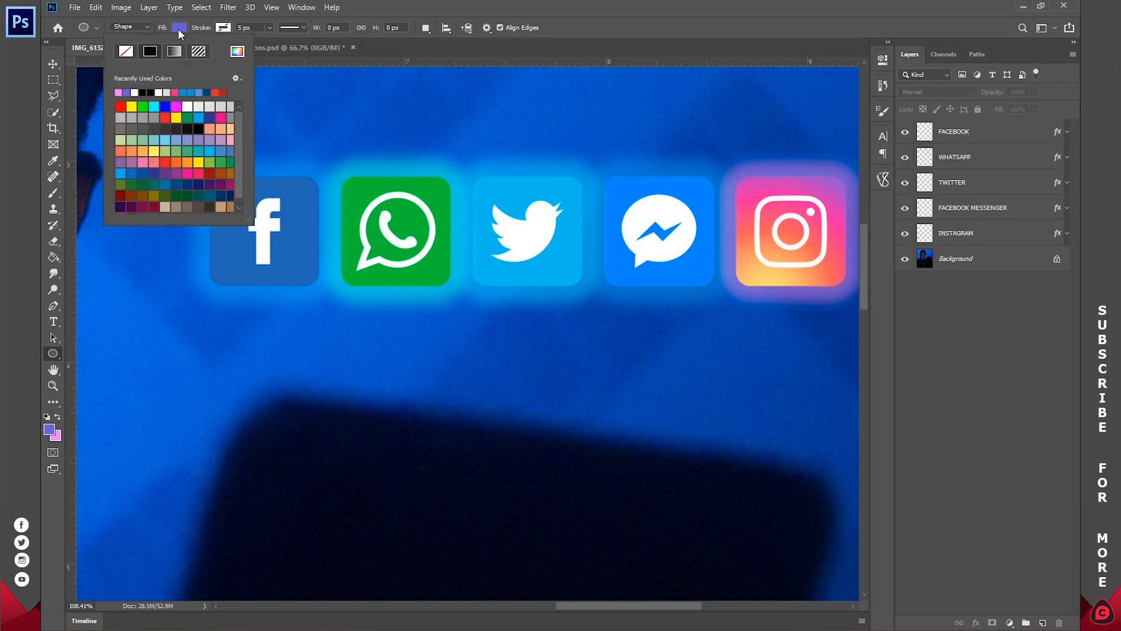
left_click(216, 92)
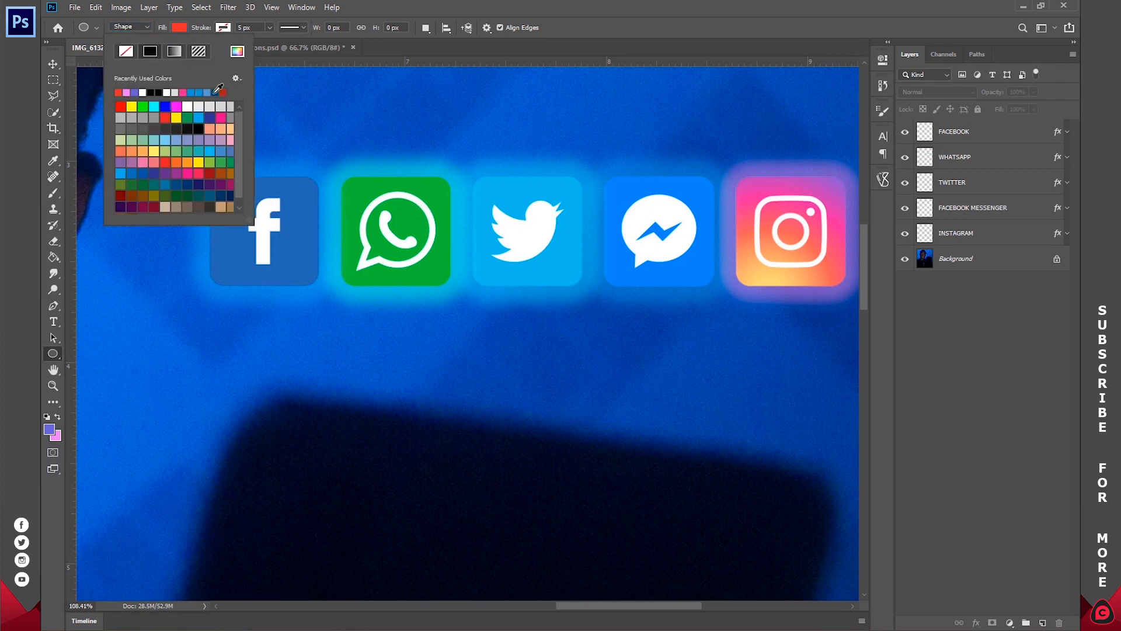
left_click(220, 29)
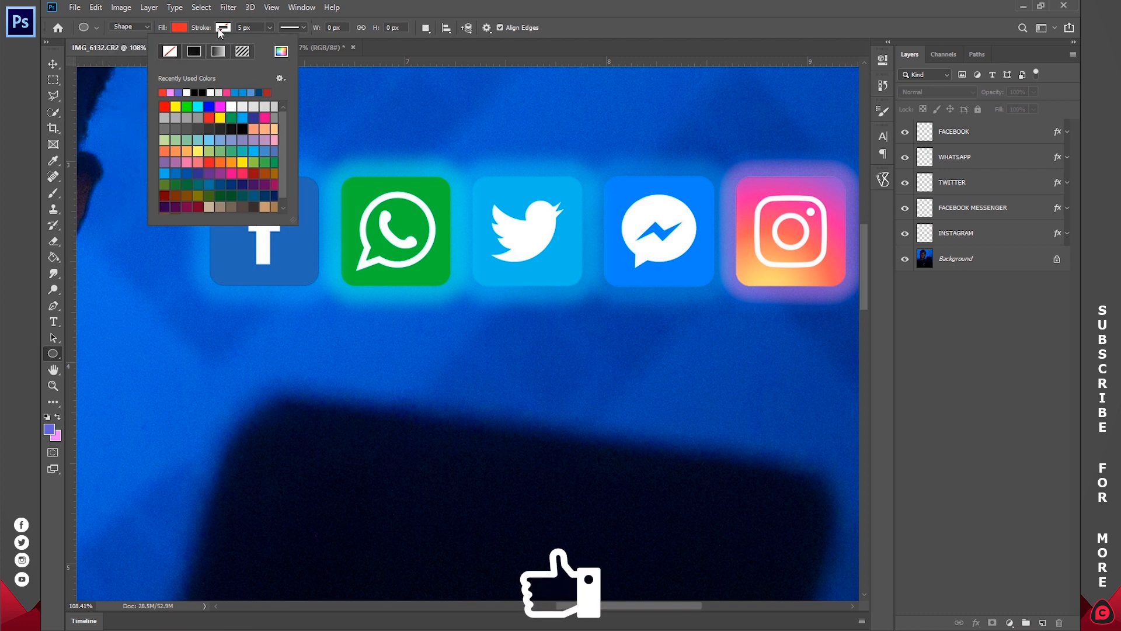
- Create a 100 px by 100 px red circle, scale it to 40%, and place it on the Facebook icon's upper-right corner
left_click(446, 155)
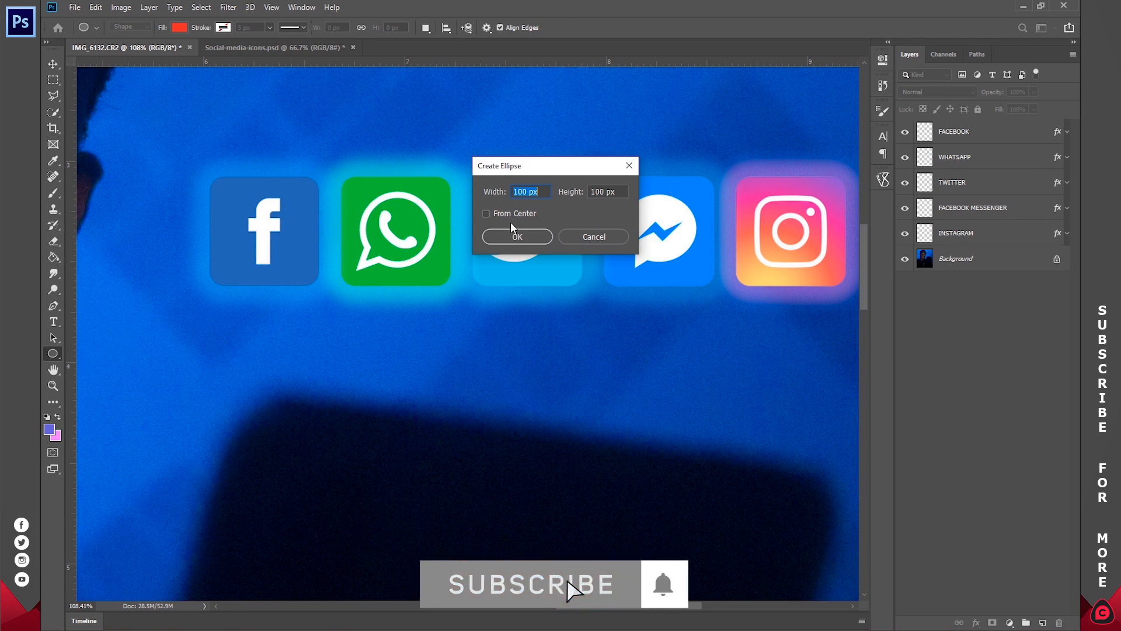
left_click(517, 236)
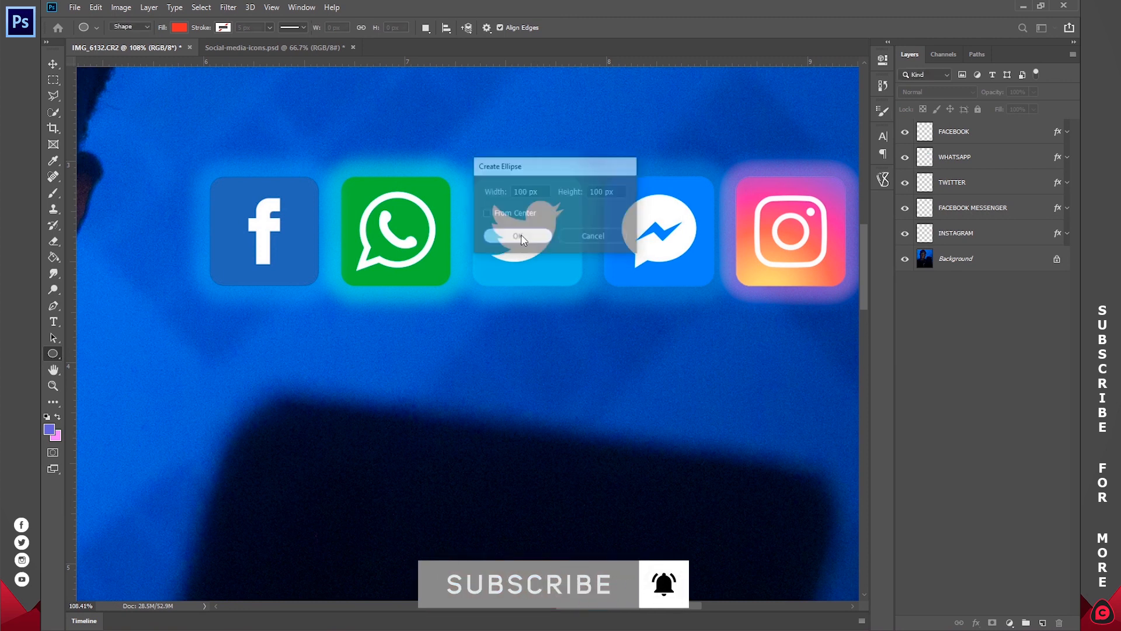
left_click(884, 63)
key("v")
left_click_drag(483, 188, 314, 182)
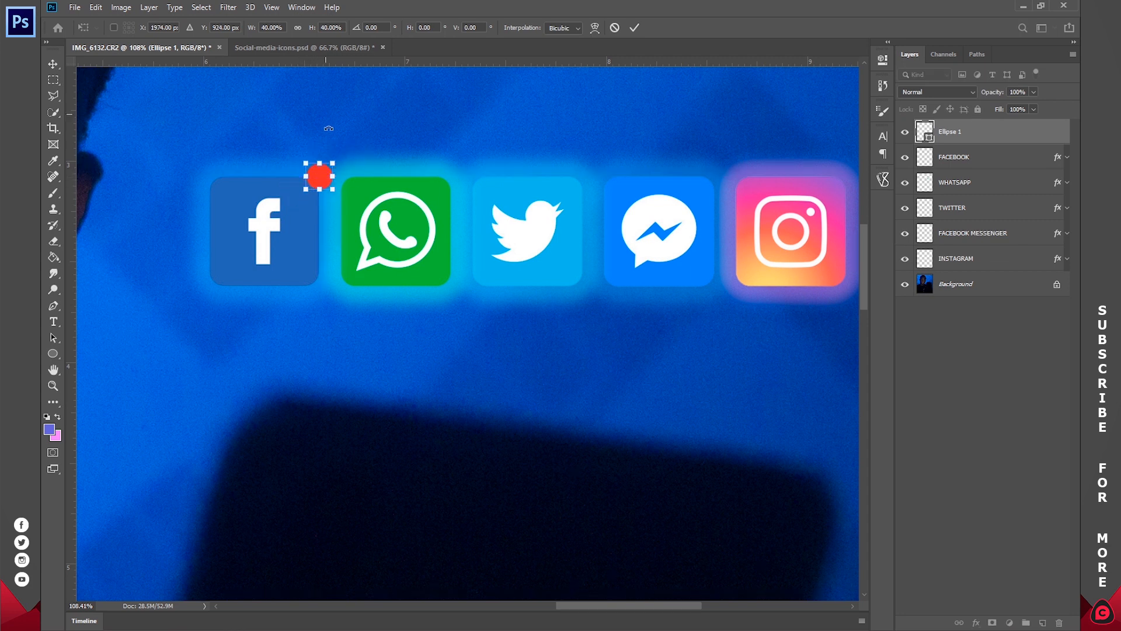
left_click(635, 29)
- Duplicate the red circle onto the upper-right corners of the WhatsApp, Twitter, Messenger and Instagram icons
key("ctrl+j")
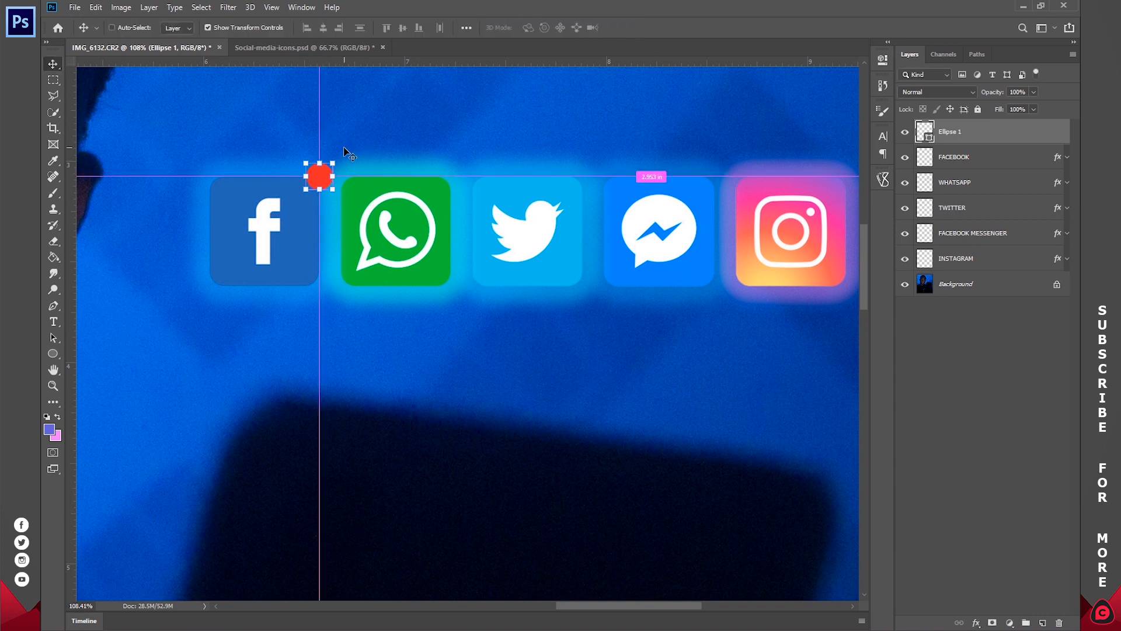
left_click_drag(373, 156, 503, 158)
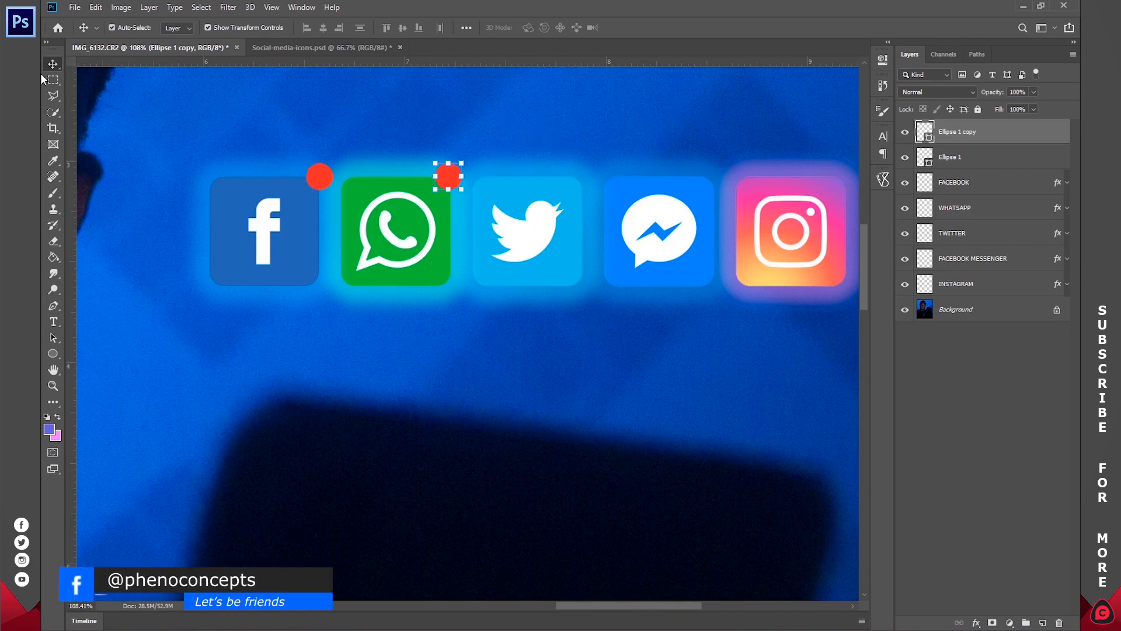
left_click_drag(444, 134, 691, 158)
left_click_drag(666, 151, 791, 153)
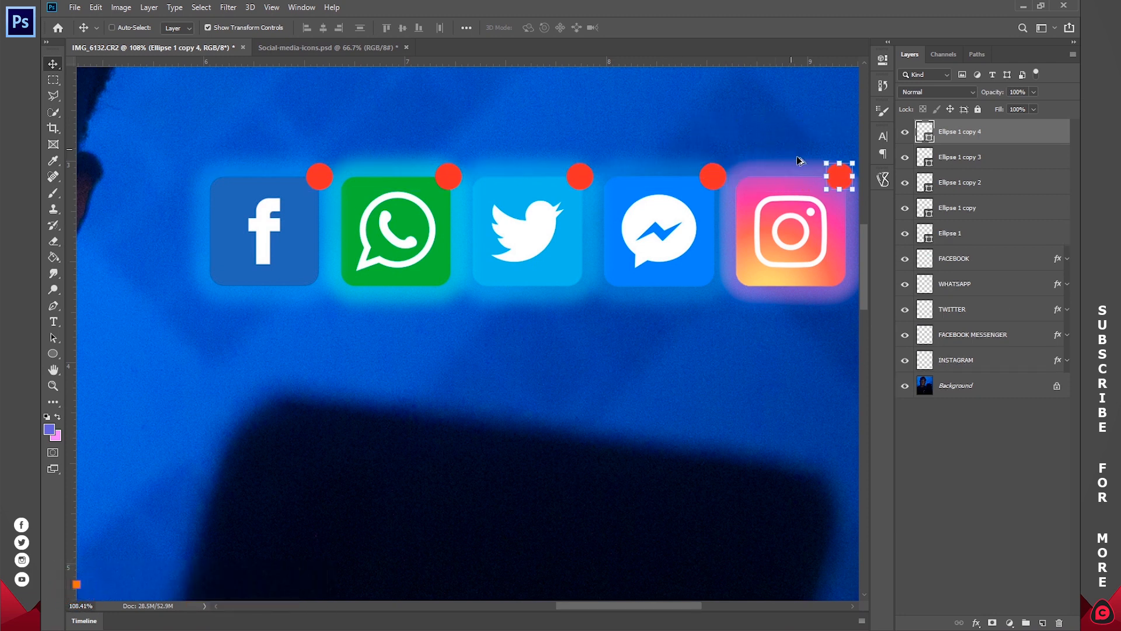
left_click(1038, 502)
- Add the horizontal text "19" and position it over the Facebook icon's red circle
key("t")
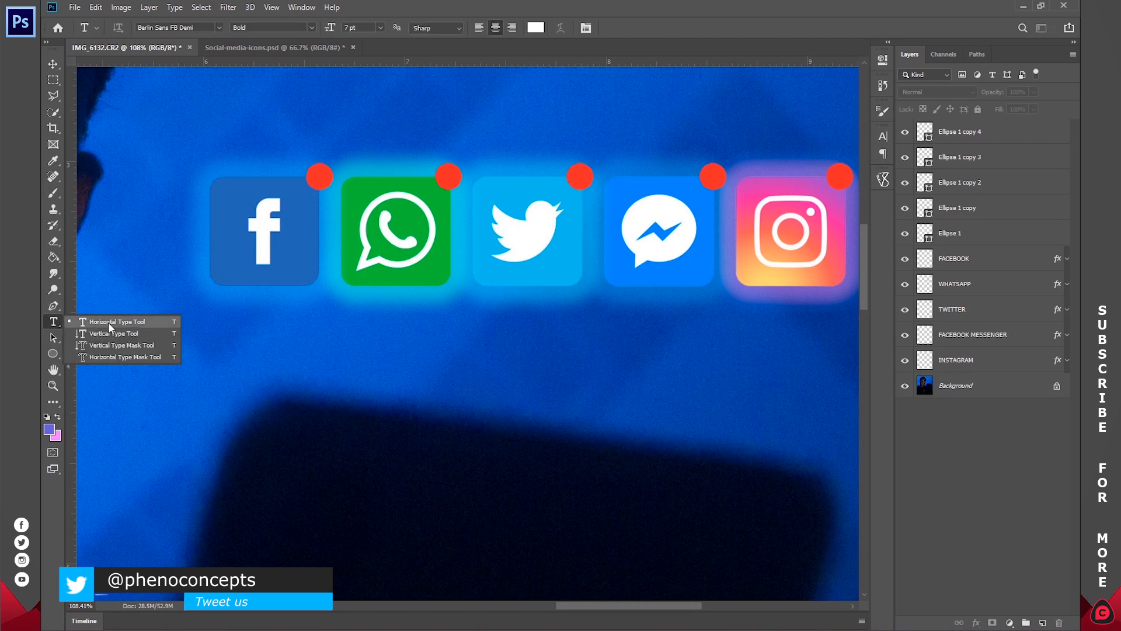
left_click(139, 322)
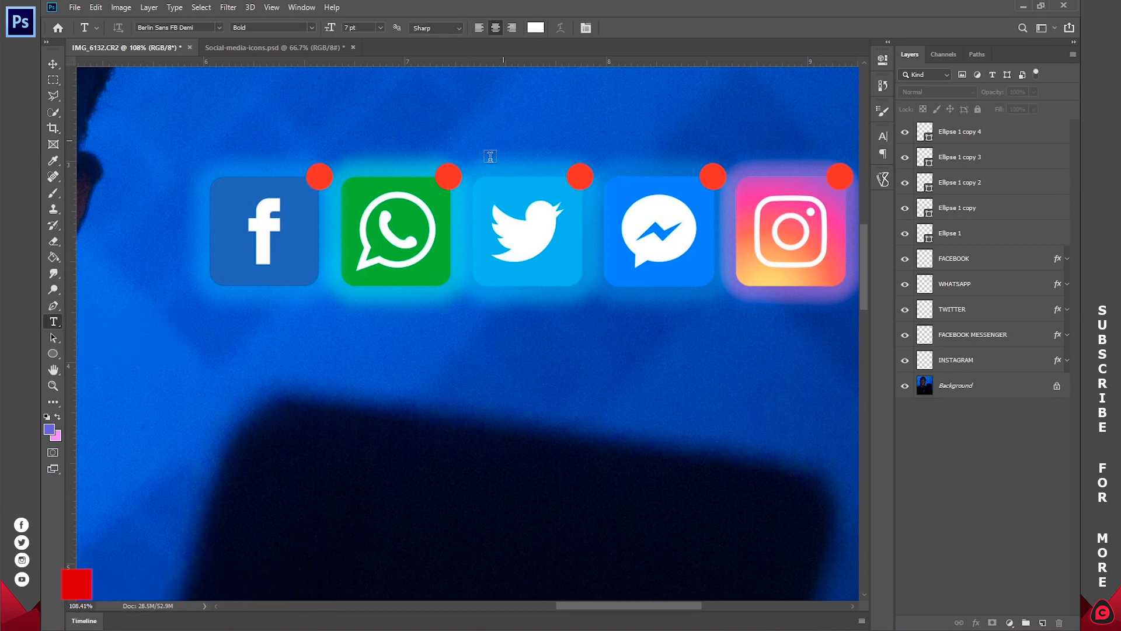
left_click(368, 241)
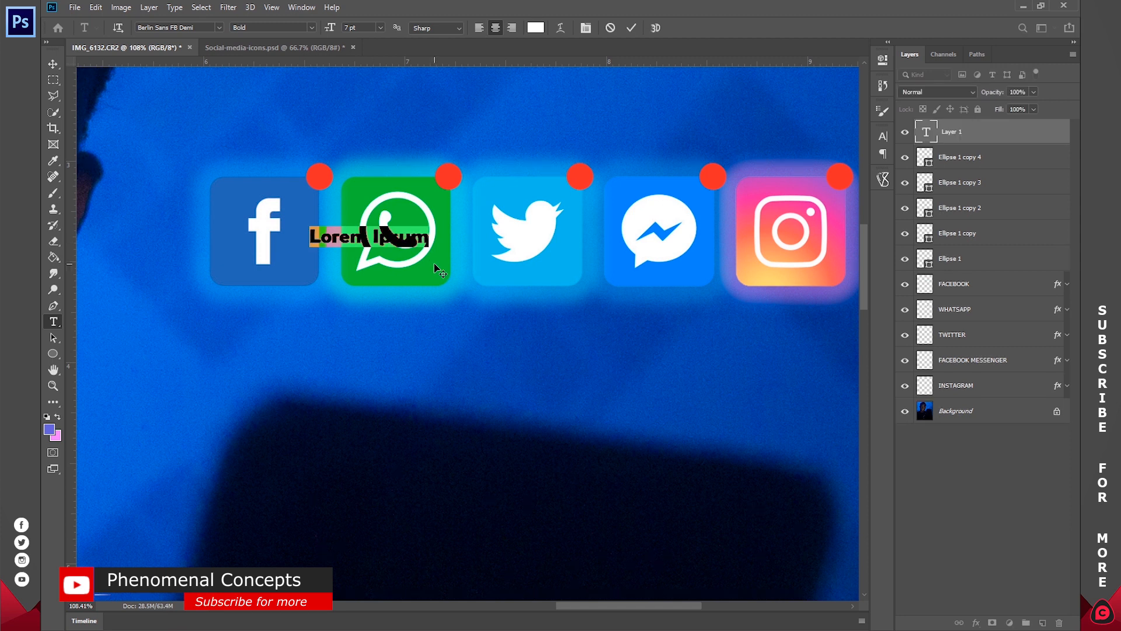
key("BackSpace")
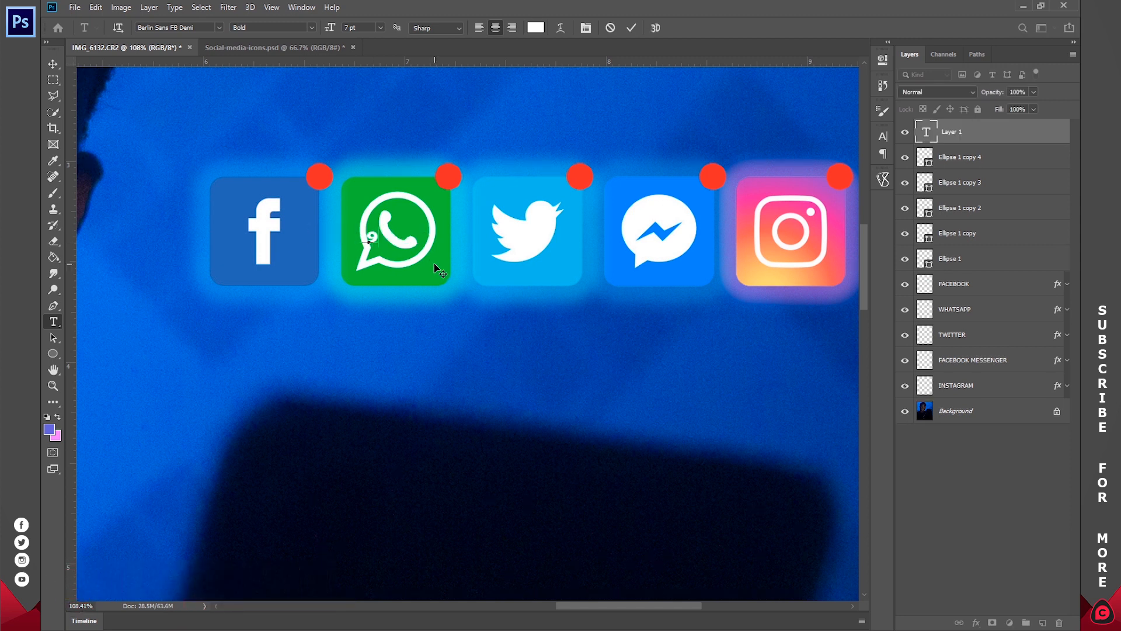
type("19")
left_click_drag(383, 258, 325, 192)
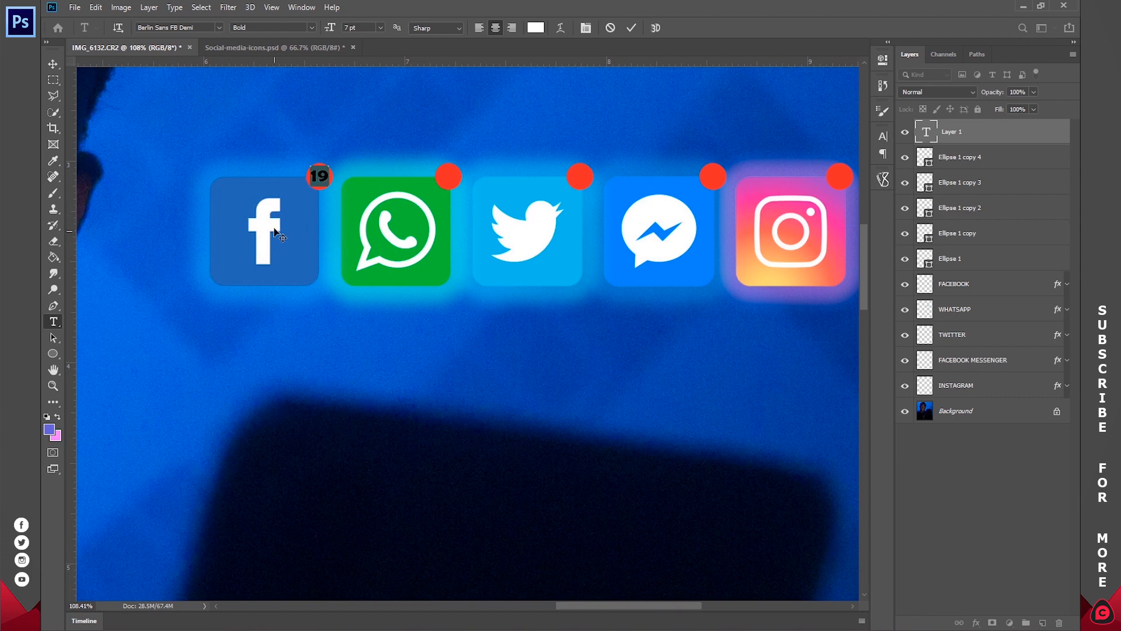
- Set the badge number 19 in Roboto Medium at 6 pt and commit the text
left_click(199, 30)
left_click(219, 28)
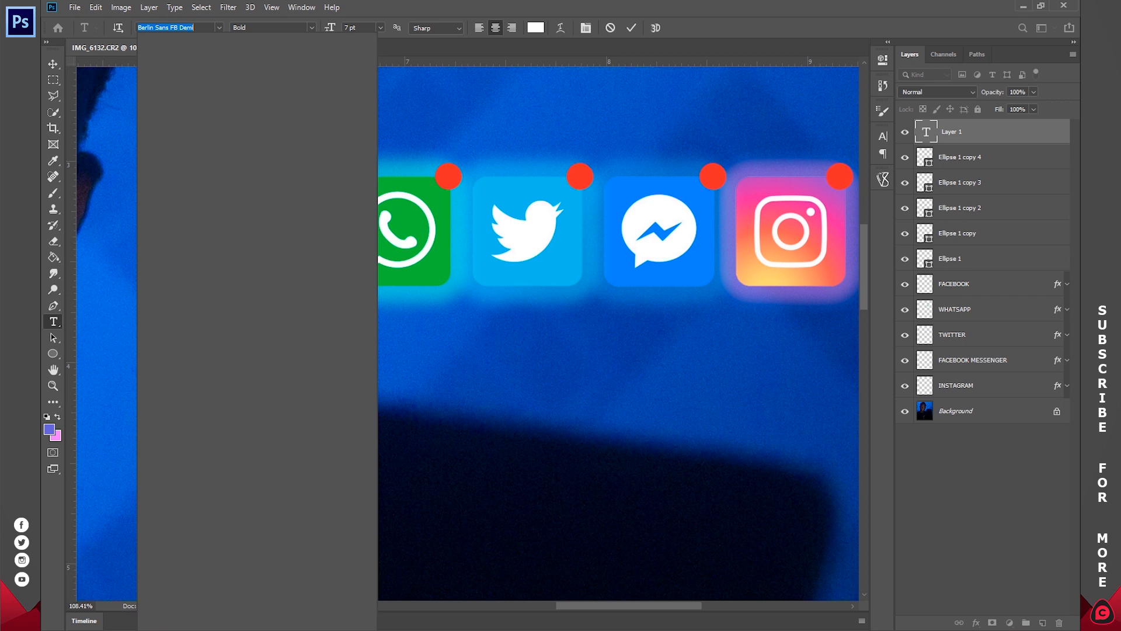
type("roboto")
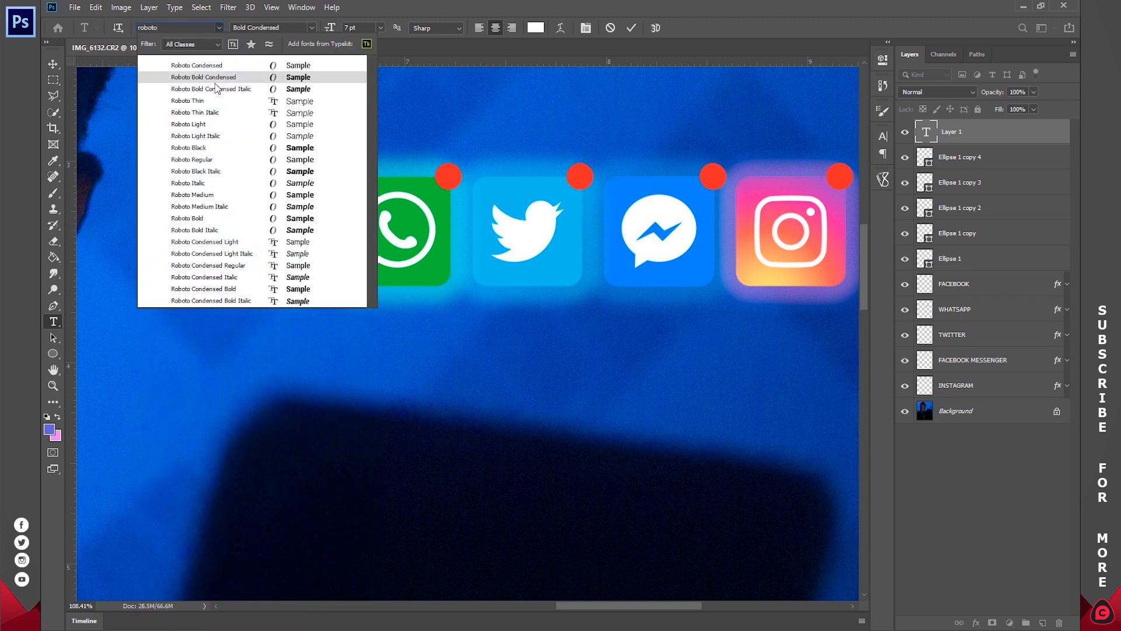
left_click(220, 150)
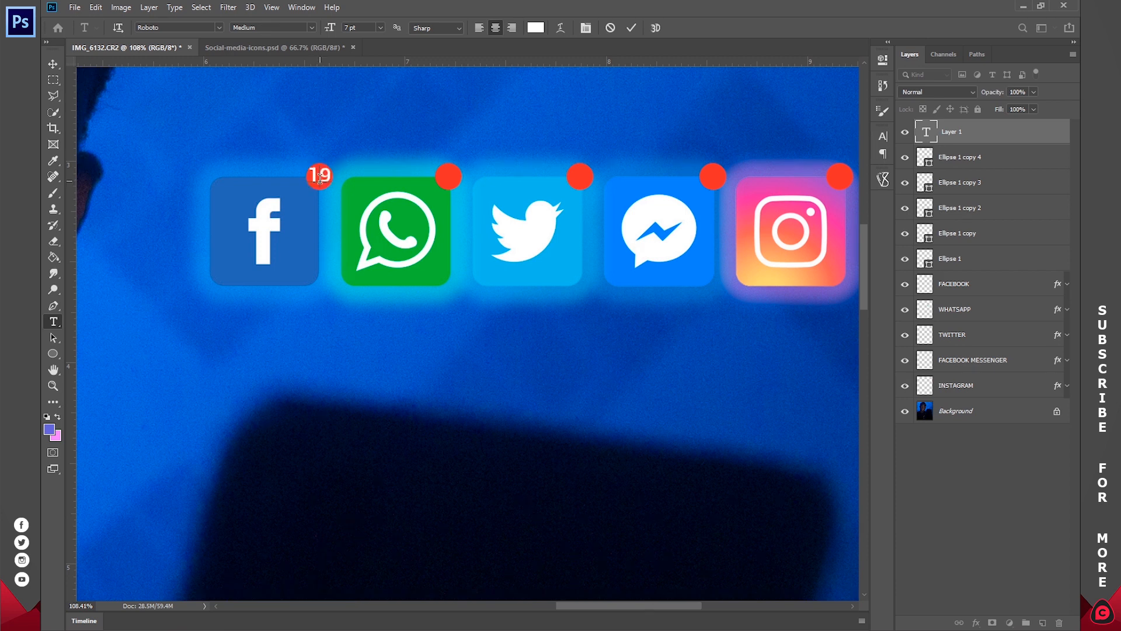
left_click(378, 28)
left_click(359, 38)
left_click(317, 176)
left_click(631, 30)
- Duplicate the number 19 onto the red circles of the other four icons
left_click(52, 64)
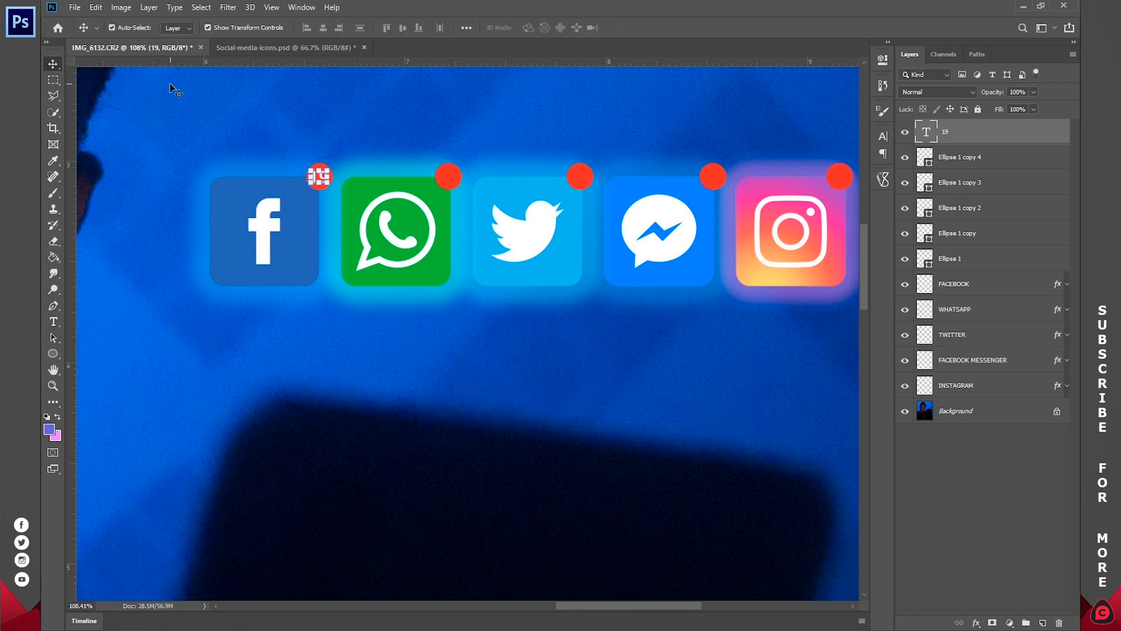
key("ctrl")
left_click_drag(303, 146, 790, 156, "alt")
key("ctrl+j")
- Change the WhatsApp badge number to 20 and the Twitter badge number to 8
key("t")
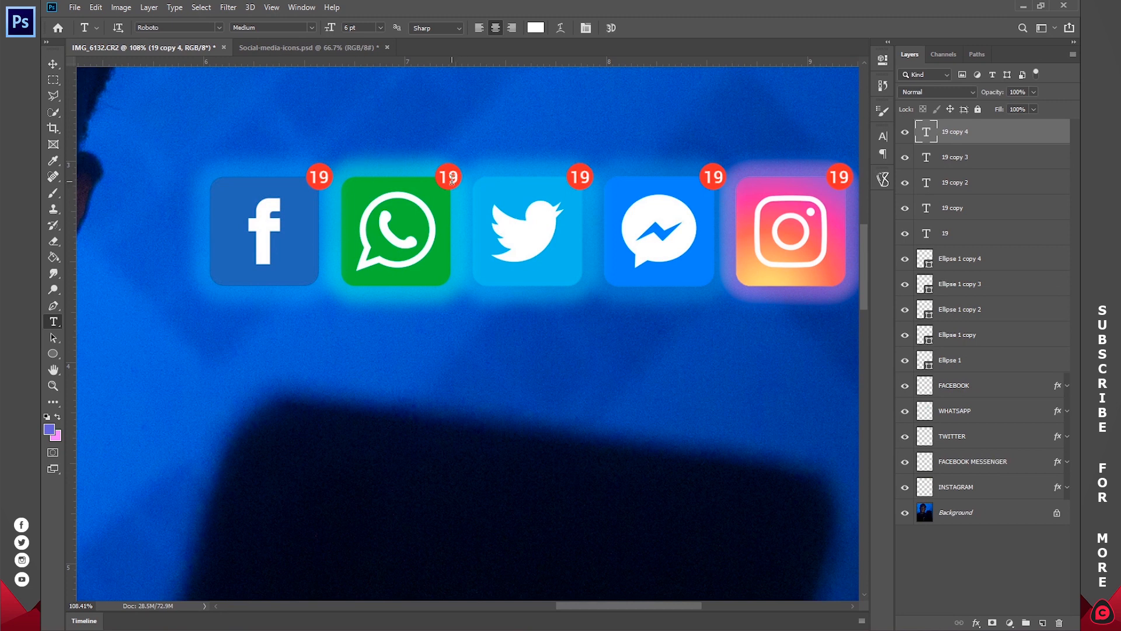
double_click(451, 178)
type("20")
key("ctrl+Return")
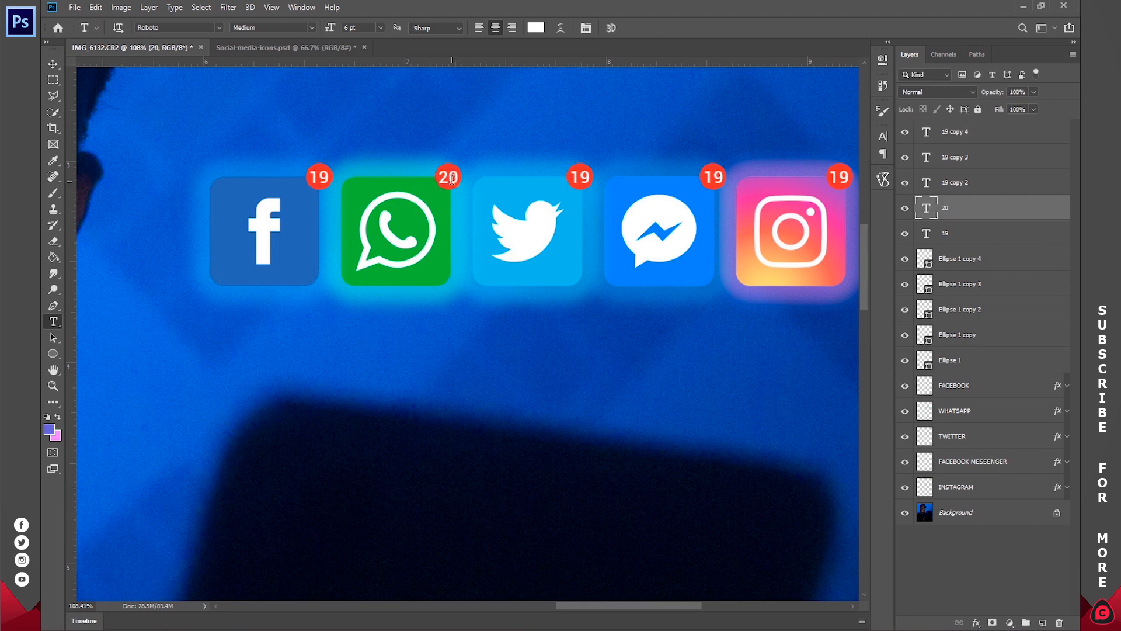
double_click(582, 178)
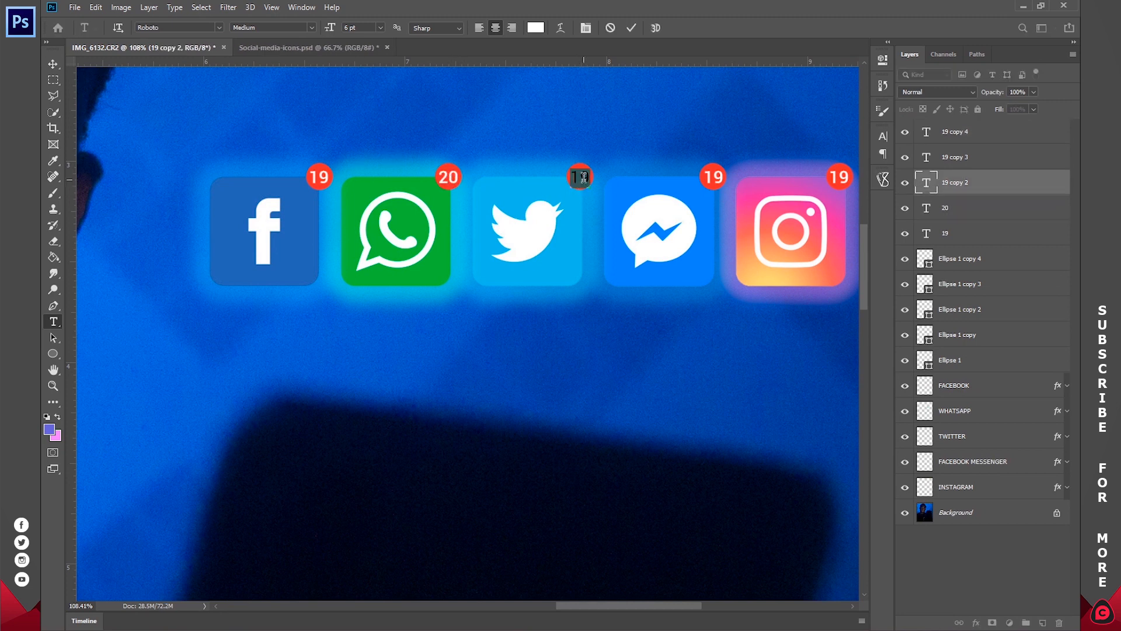
type("8")
key("ctrl+Return")
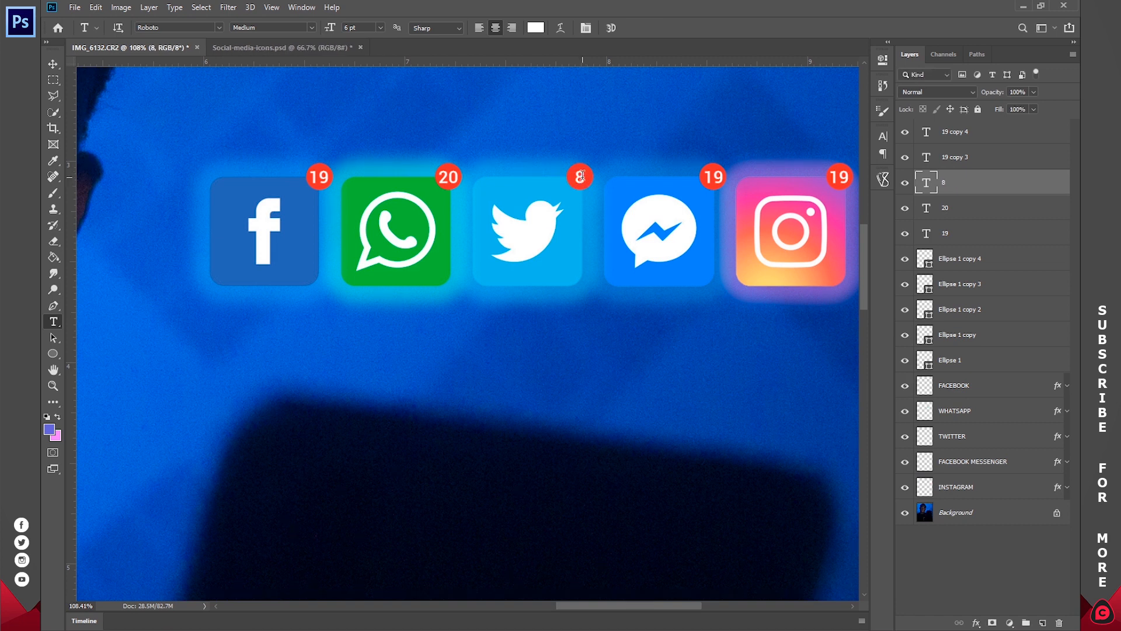
- Change the Messenger badge number to 12 and the Instagram badge number to 3
double_click(712, 178)
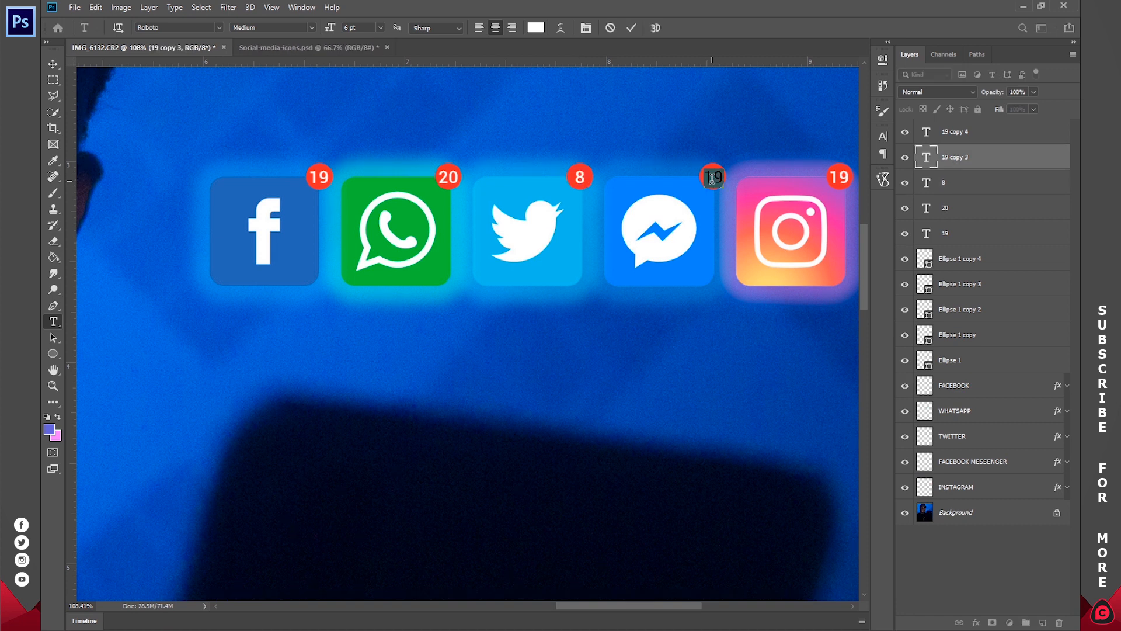
type("12")
key("ctrl+Return")
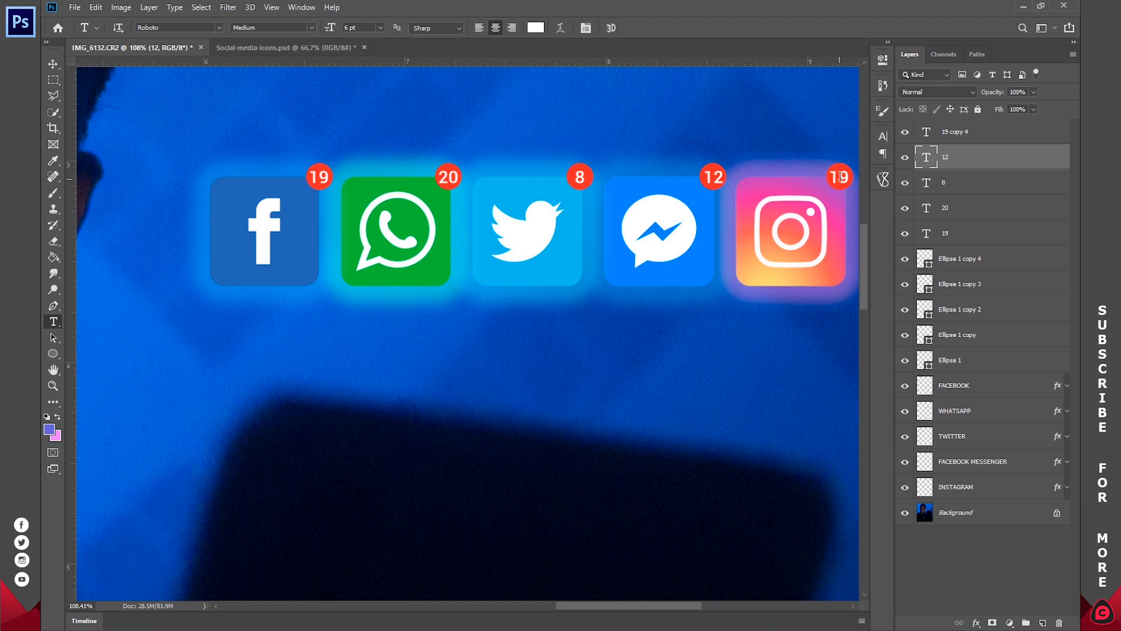
double_click(838, 178)
type("10")
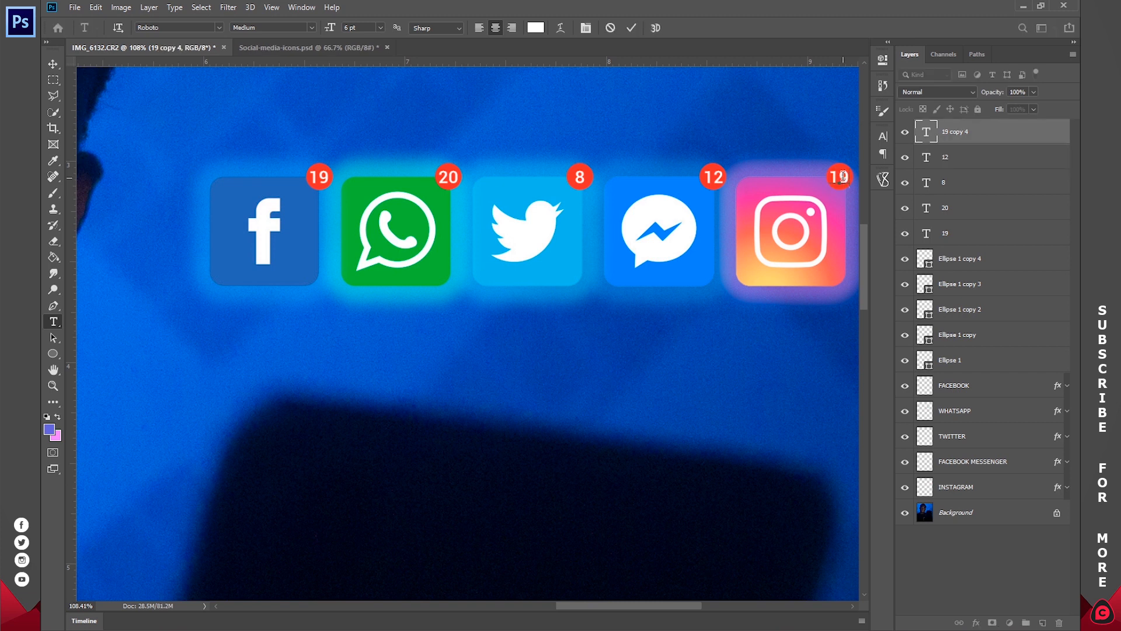
type("0")
left_click(632, 27)
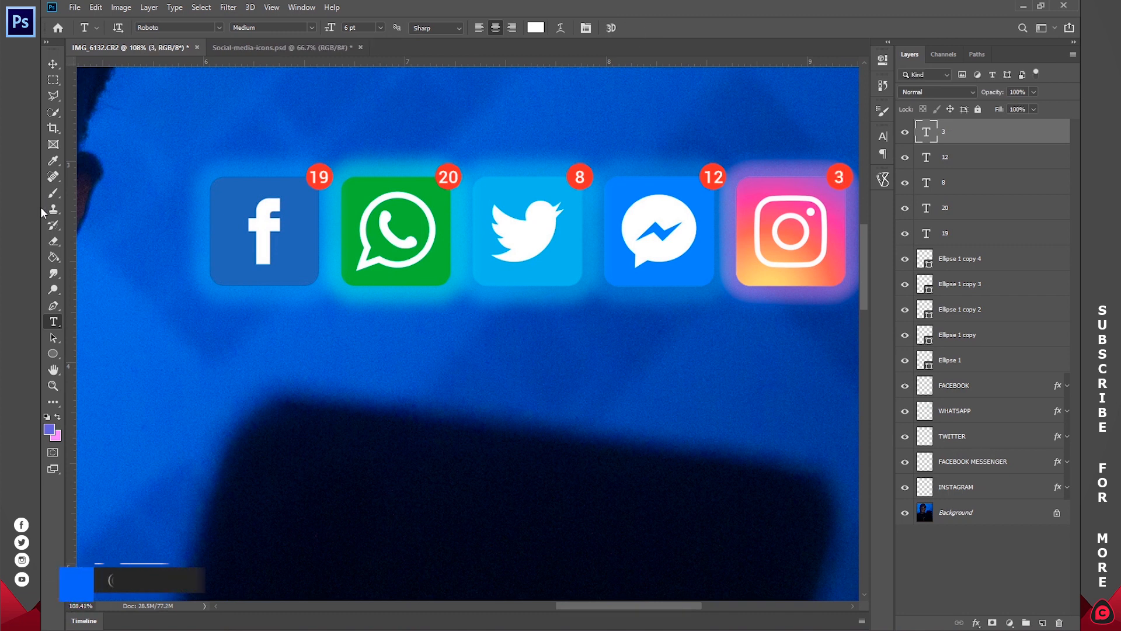
- Group all the icon, red circle and badge number layers, leaving out the Background
key("z")
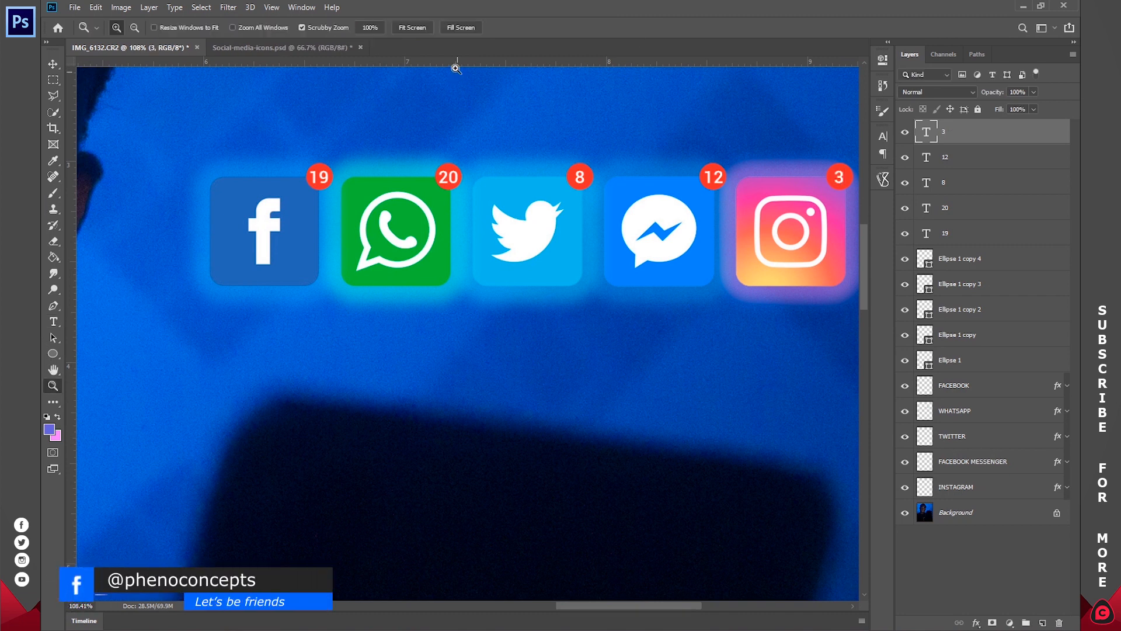
left_click(412, 28)
left_click_drag(656, 243, 494, 257)
left_click(494, 257)
left_click(416, 27)
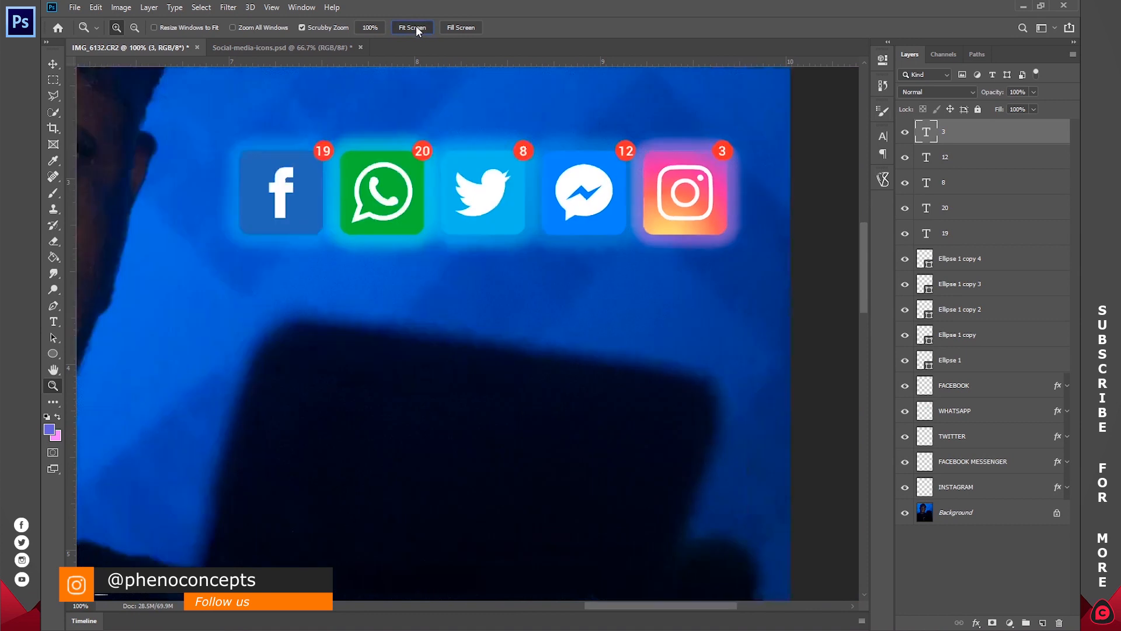
left_click(968, 488)
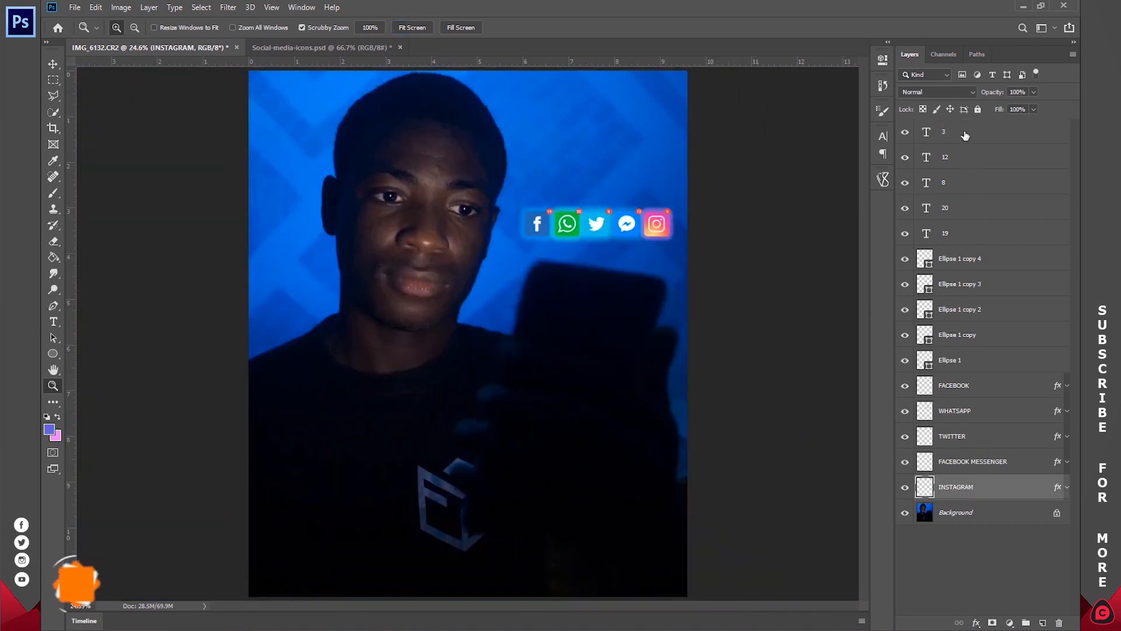
left_click(952, 133, "shift")
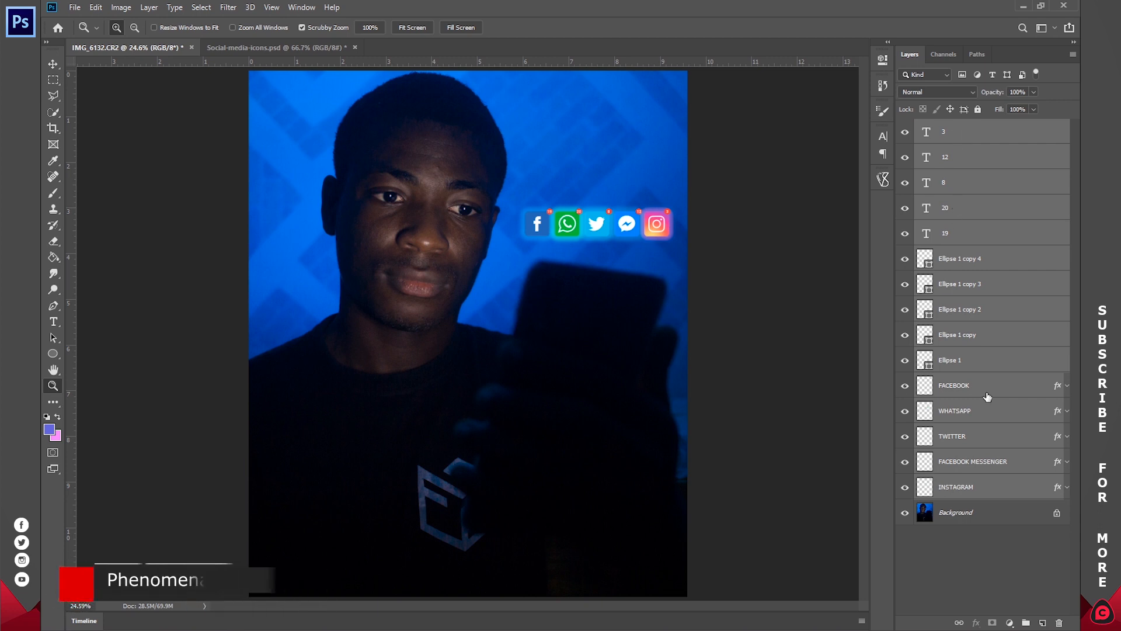
left_click_drag(991, 351, 1031, 624)
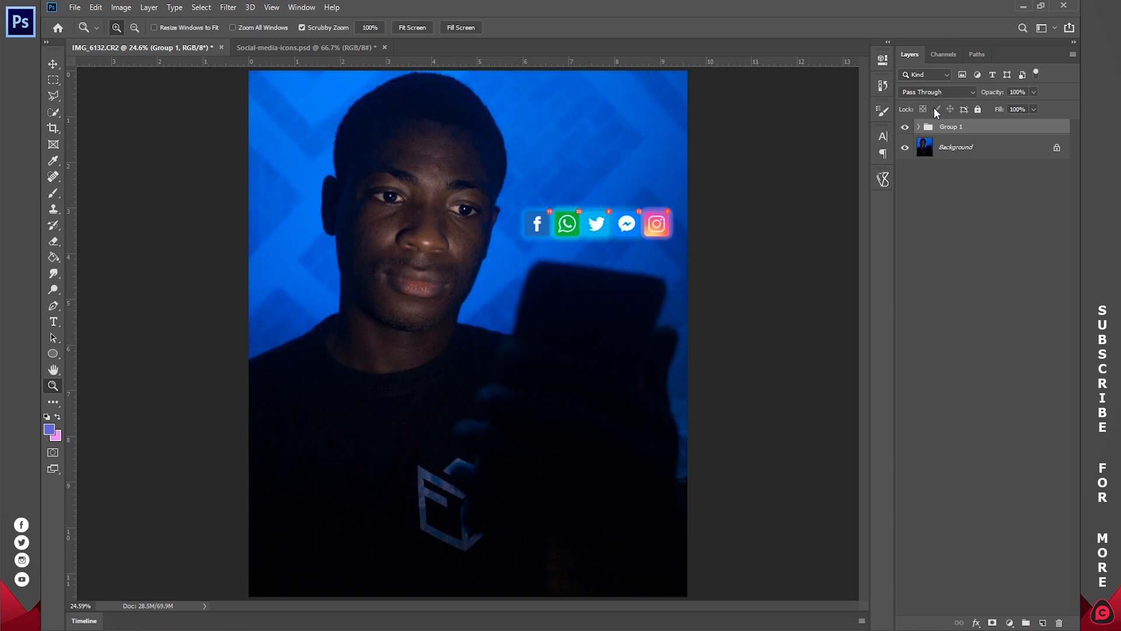
- Undo the attempted move of the icons and ungroup the icon and badge layers
left_click_drag(673, 260, 590, 229)
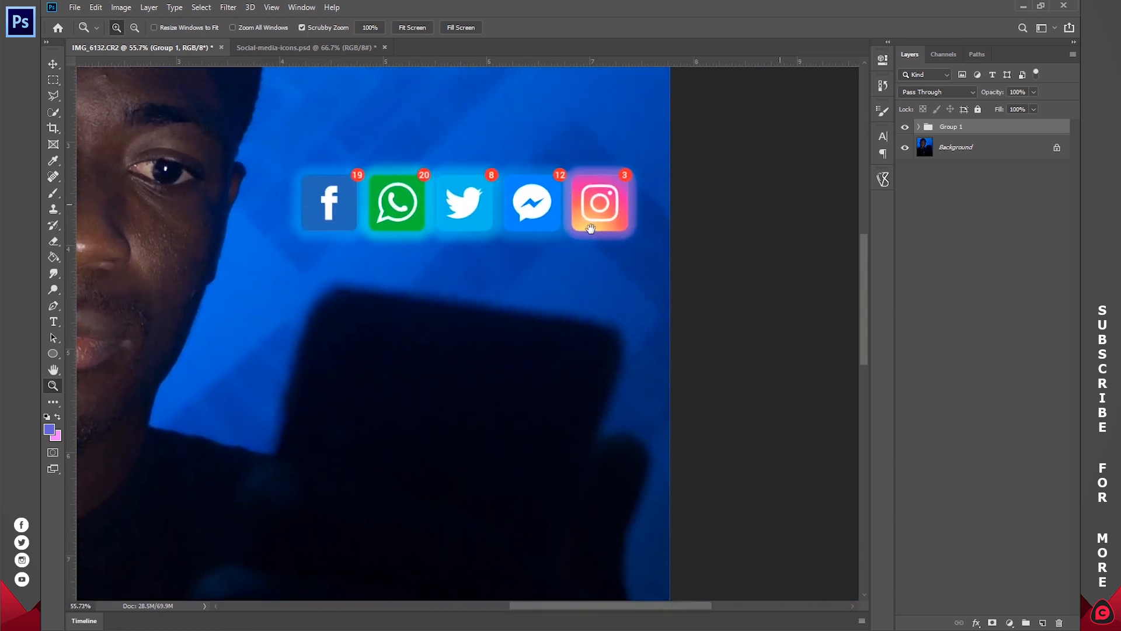
left_click(54, 65)
left_click_drag(548, 208, 523, 192)
key("ctrl+z")
key("ctrl+shift+g")
- Select every layer from the Instagram icon up to the number 3 and group them again
left_click(984, 143)
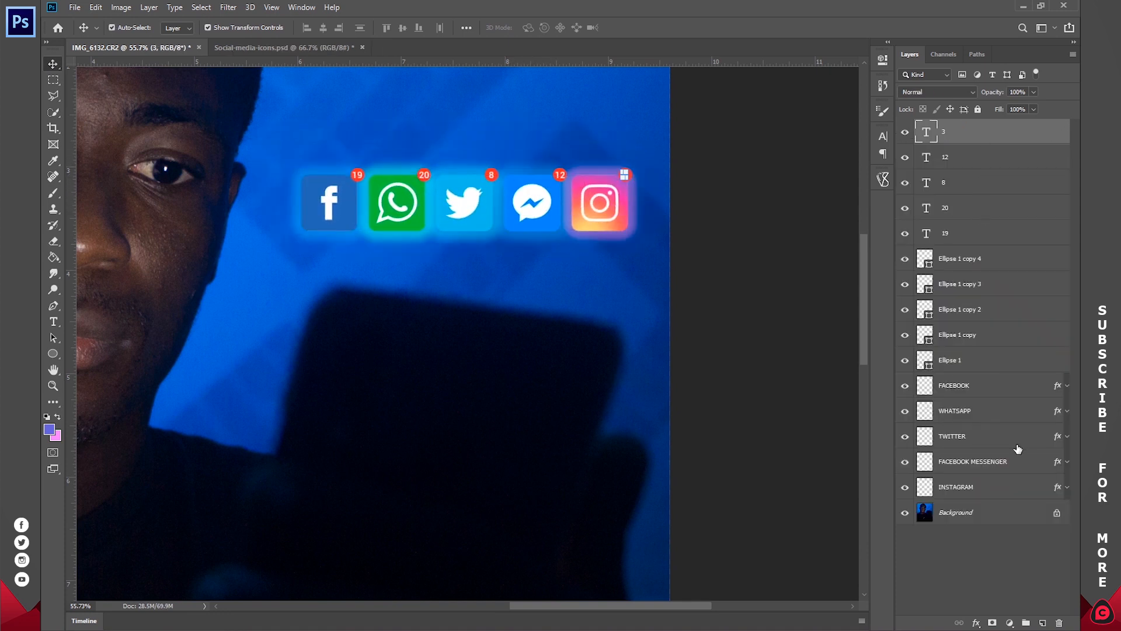
left_click(995, 485, "shift")
mouse_move(581, 194)
left_mouse_down()
mouse_move(558, 194)
mouse_move(577, 192)
left_mouse_up()
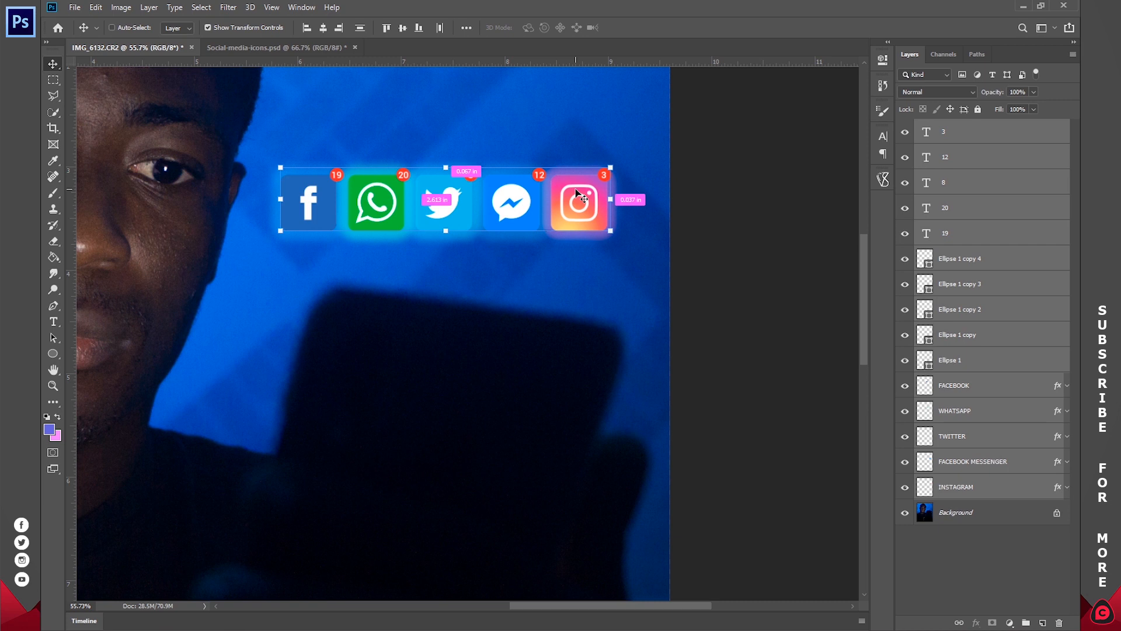
key("ctrl+z")
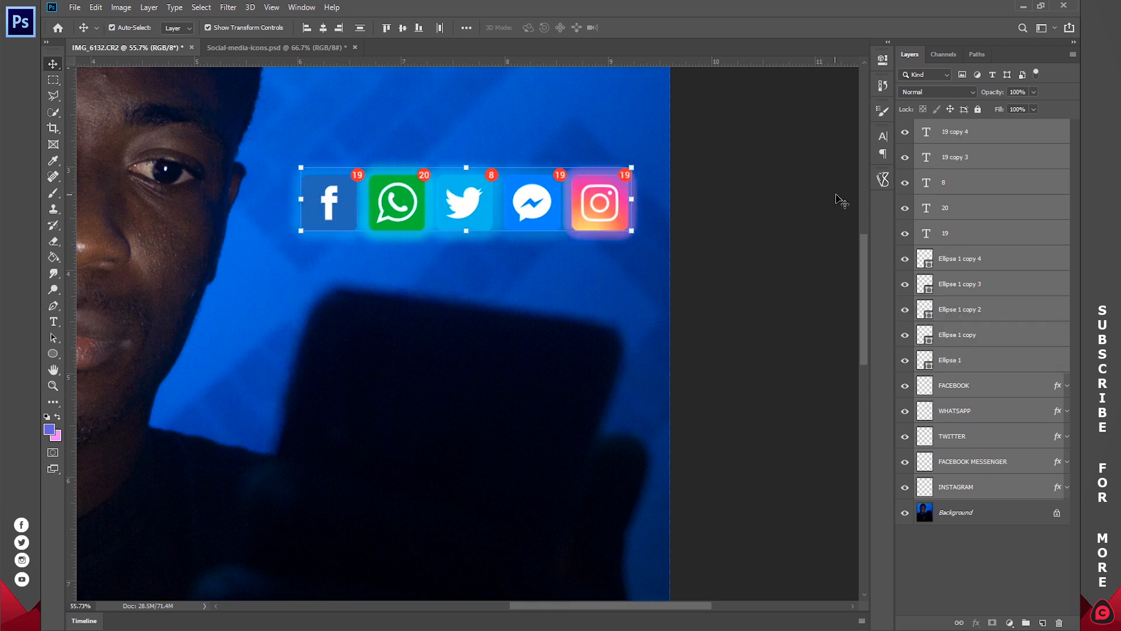
key("ctrl+g")
- Move the icon group down to just above the phone's top edge and begin transforming it
left_click_drag(601, 194, 599, 257)
key("ctrl+t")
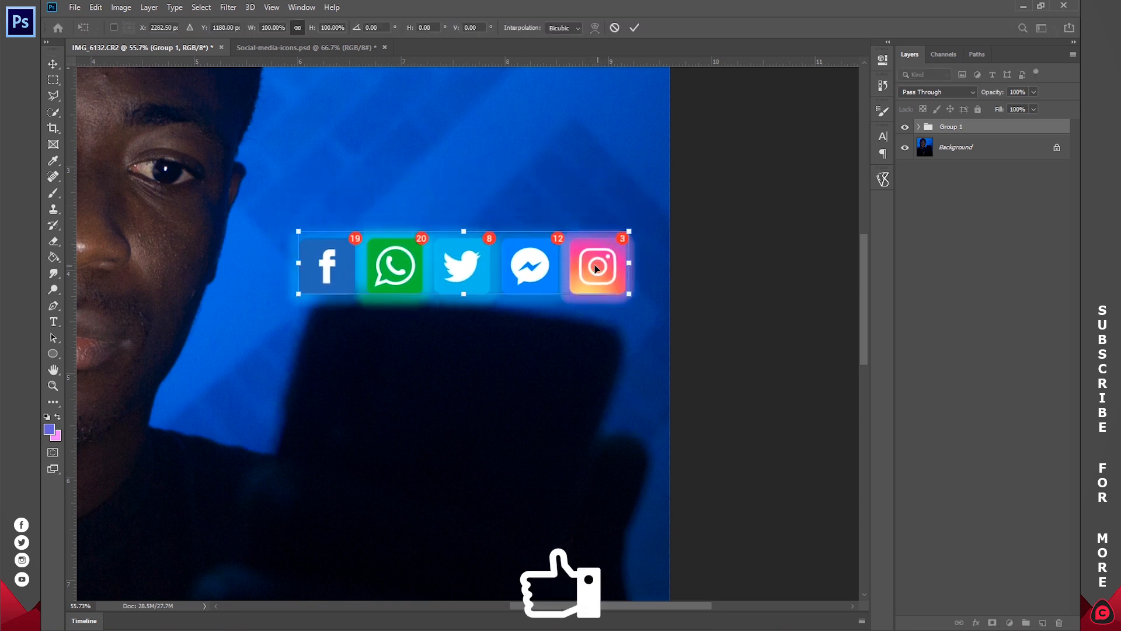
left_click_drag(609, 266, 609, 267)
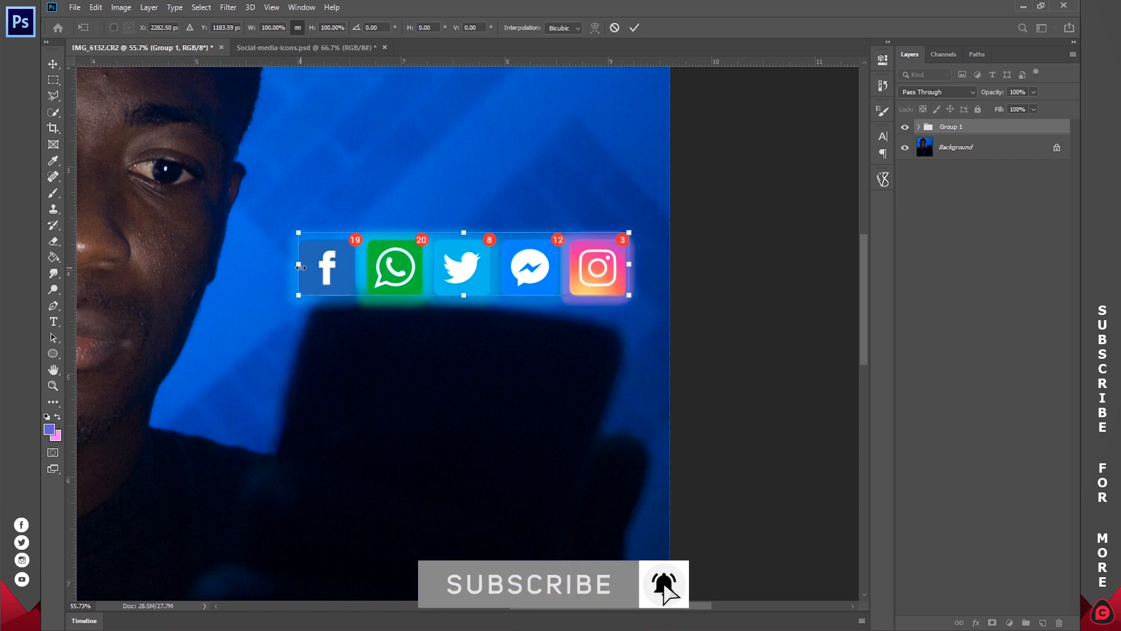
- Skew the icon group vertically to about 8.09° along the phone's edge, shift it down and 20 px right, and commit
left_click_drag(301, 270, 320, 220)
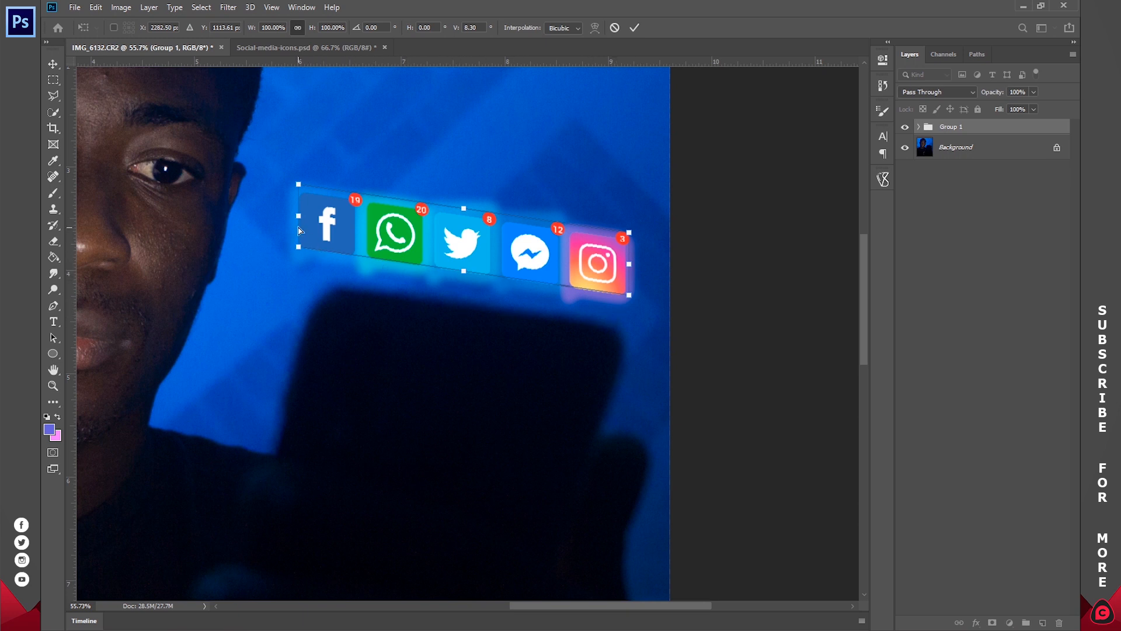
left_click_drag(298, 224, 299, 234)
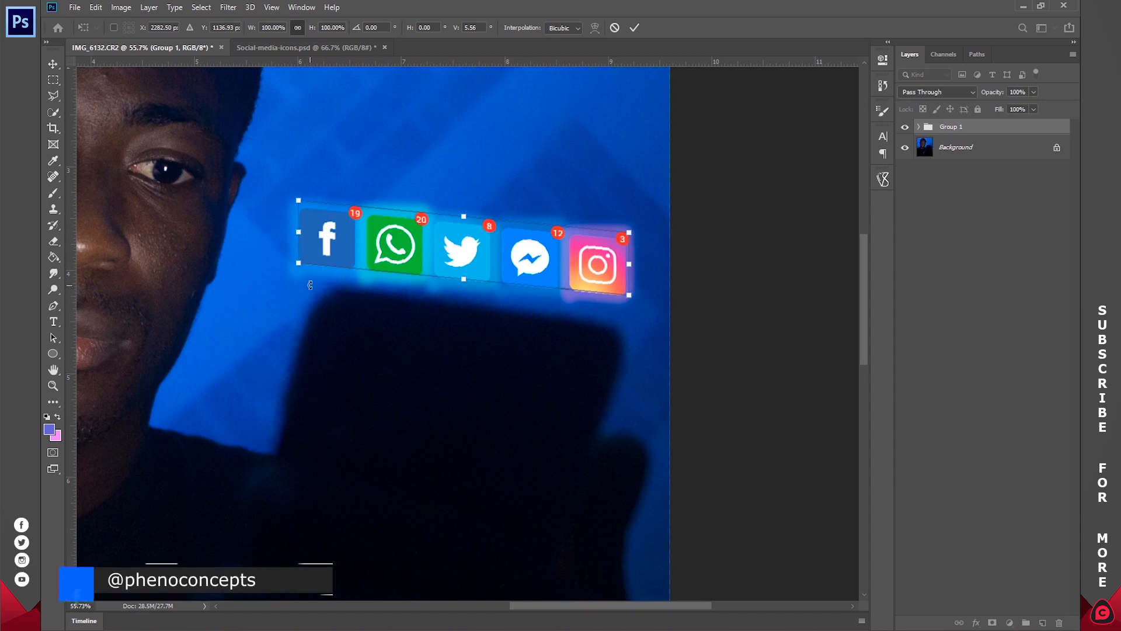
left_click_drag(299, 232, 299, 217)
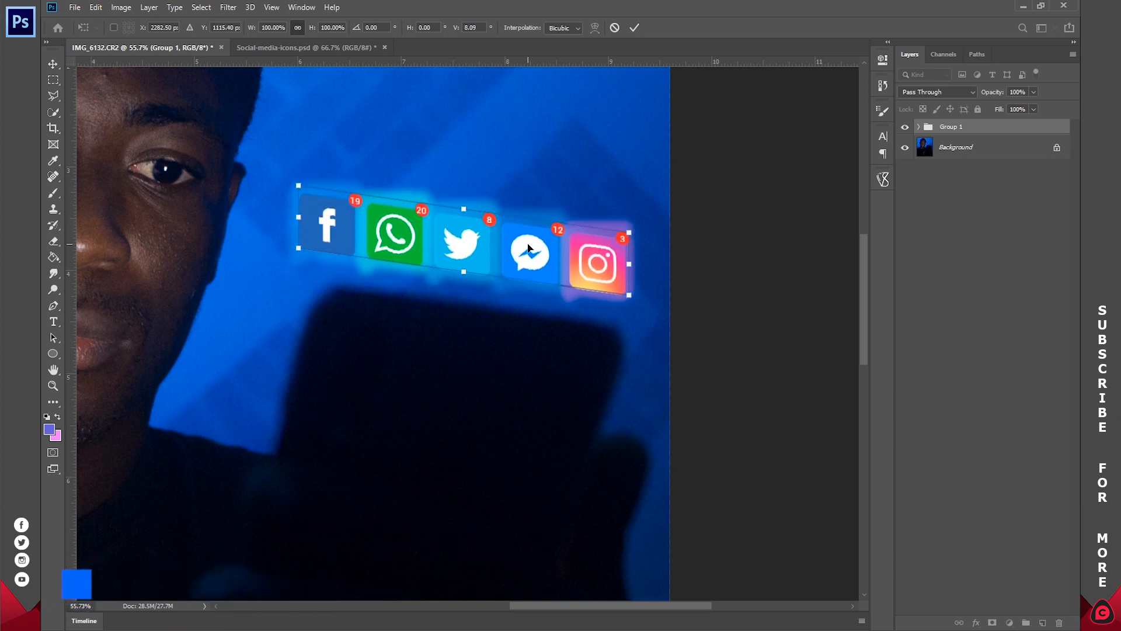
left_click_drag(532, 248, 534, 262)
key("shift+Right")
key("shift+Right")
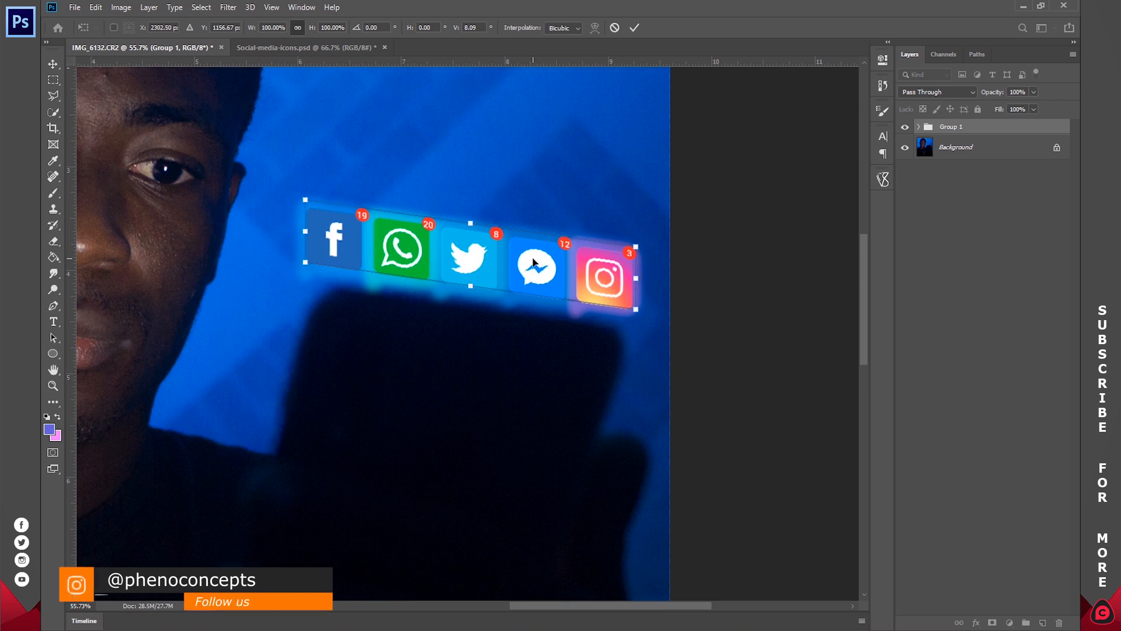
left_click(634, 27)
- Scale the icon group down about its centre to about 88% width and 75% height
key("z")
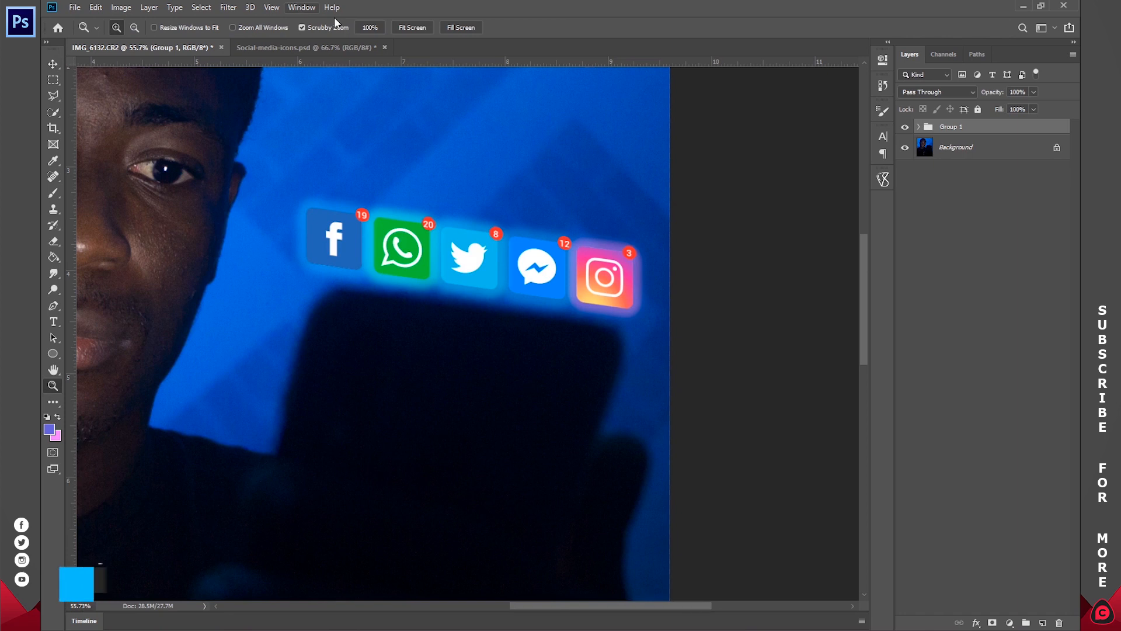
left_click(409, 27)
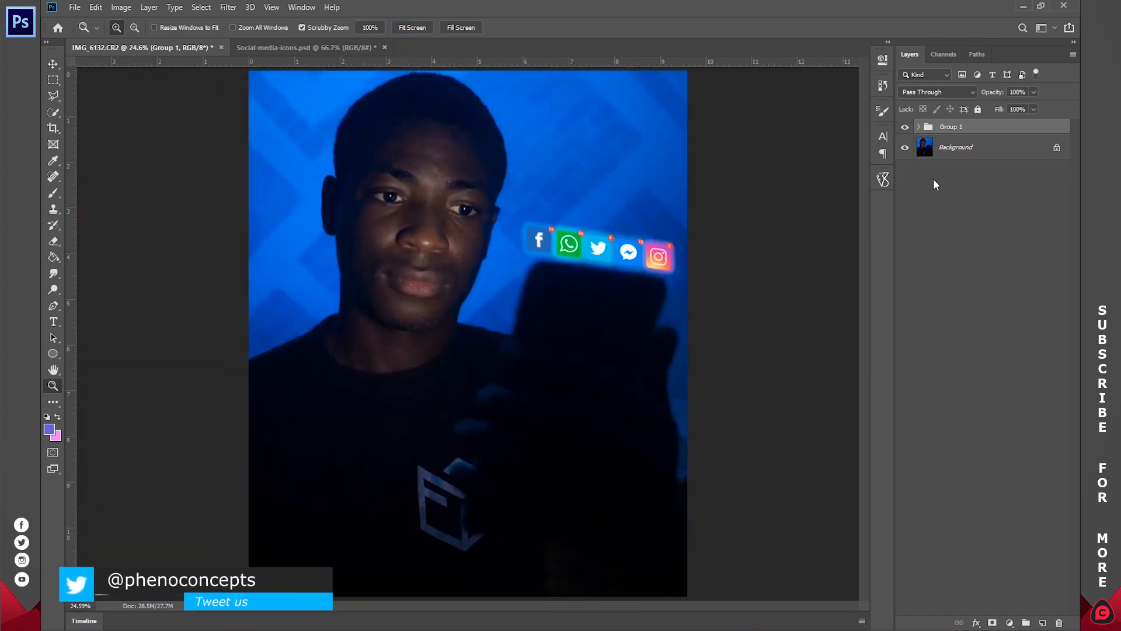
key("ctrl+t")
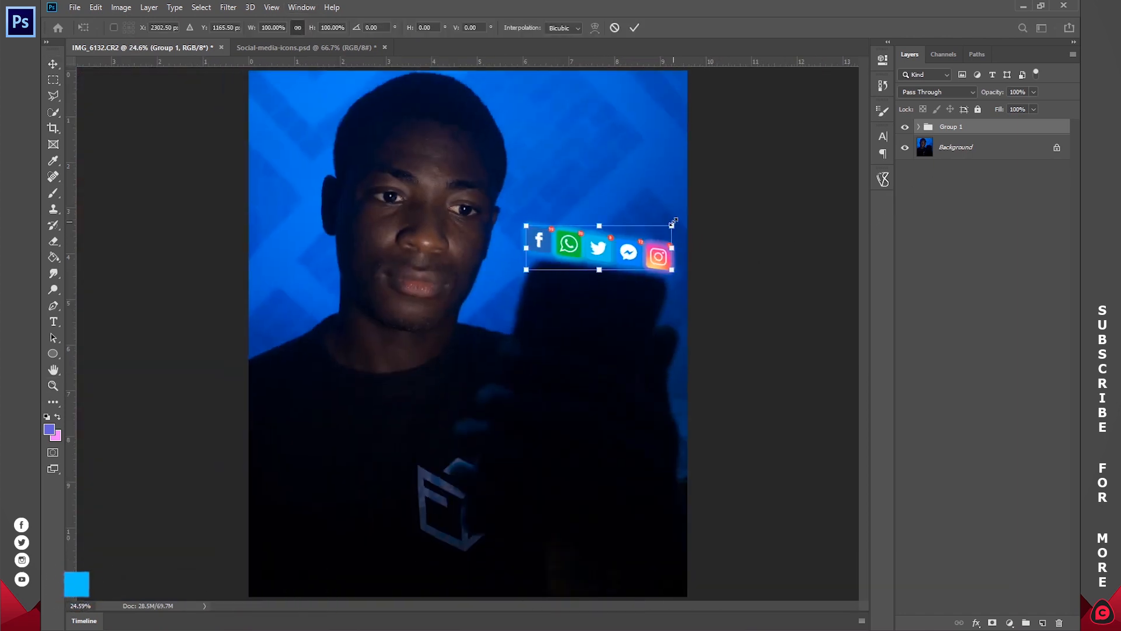
left_click_drag(672, 225, 646, 263)
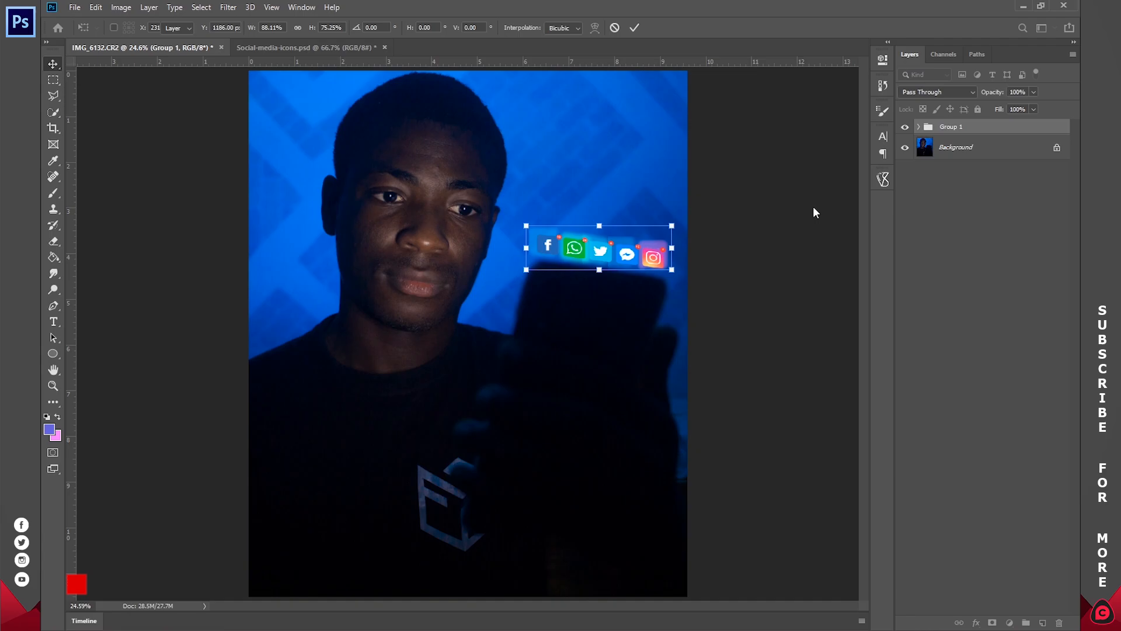